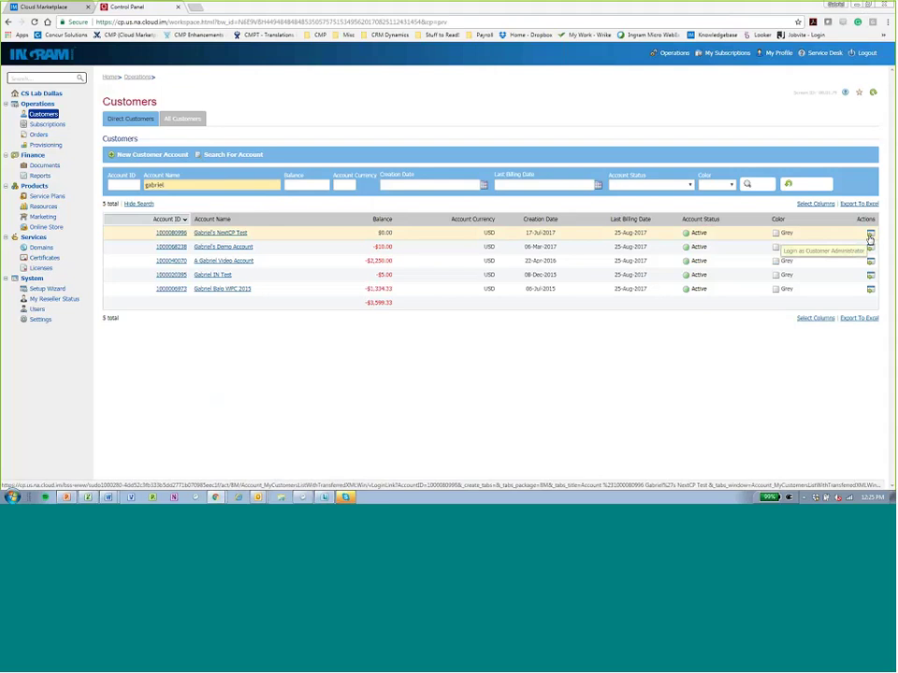
Open the customer's control panel as Customer Administrator and close the extra classic-panel tab.
{"action": "left_click", "coordinate": [868, 239]}
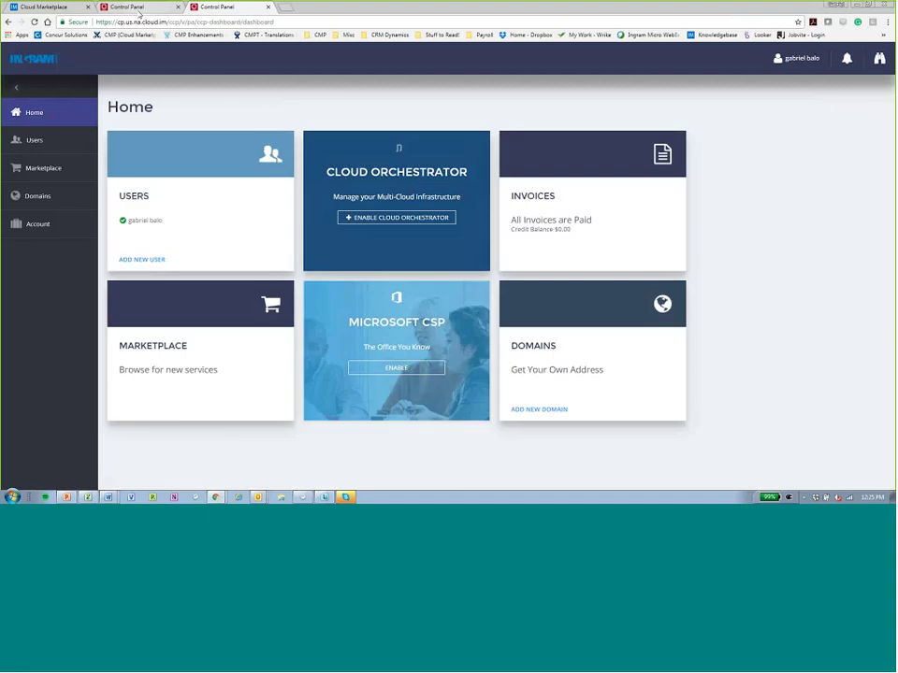
{"action": "left_click", "coordinate": [140, 12]}
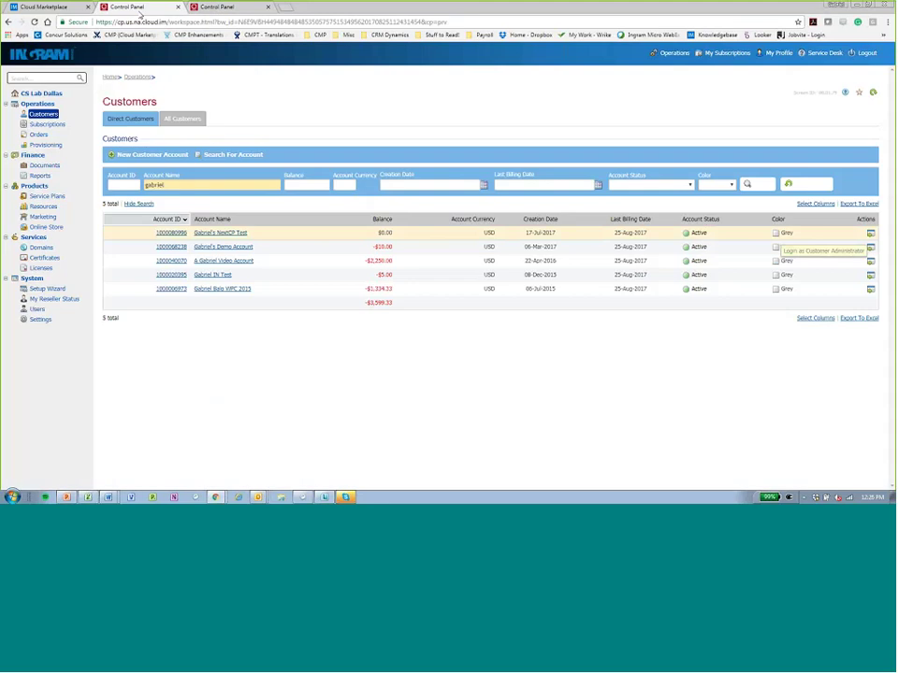
{"action": "left_click", "coordinate": [870, 277]}
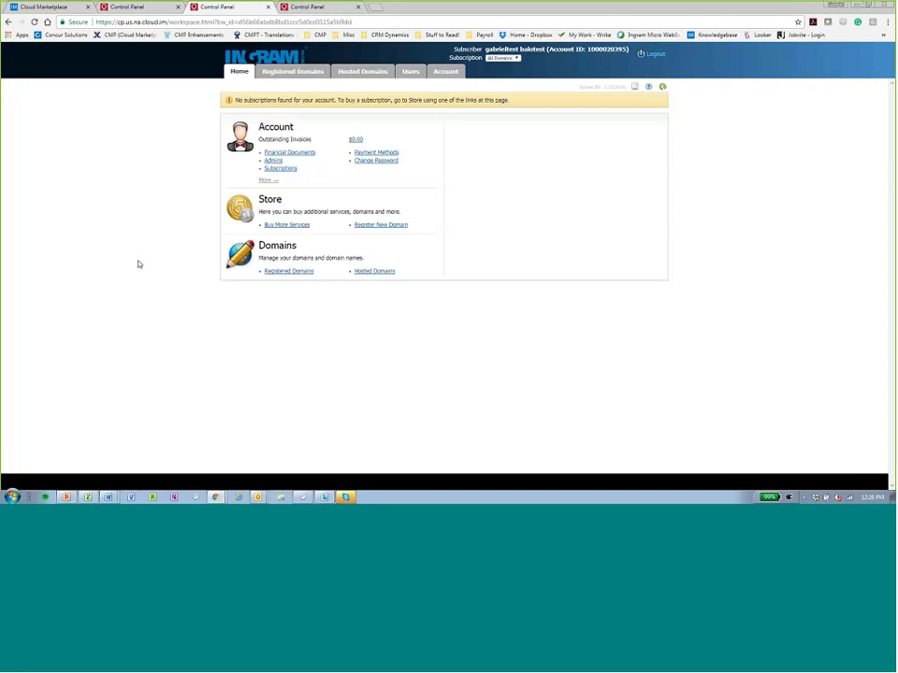
{"action": "left_click", "coordinate": [269, 7]}
On the customer dashboard, check notifications and the profile menu, then view the Users list.
{"action": "left_click", "coordinate": [221, 9]}
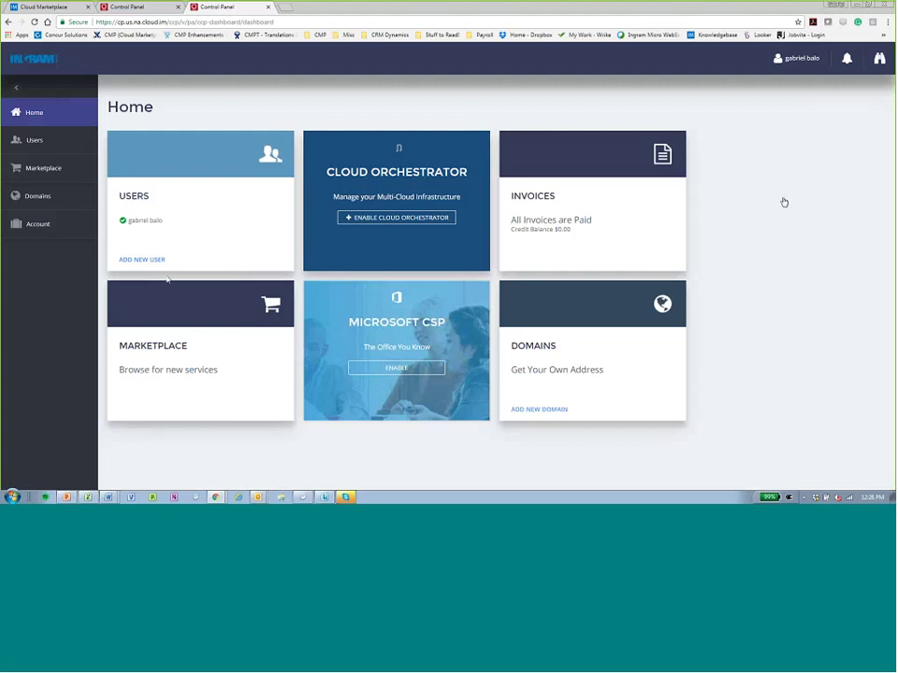
{"action": "left_click", "coordinate": [880, 59]}
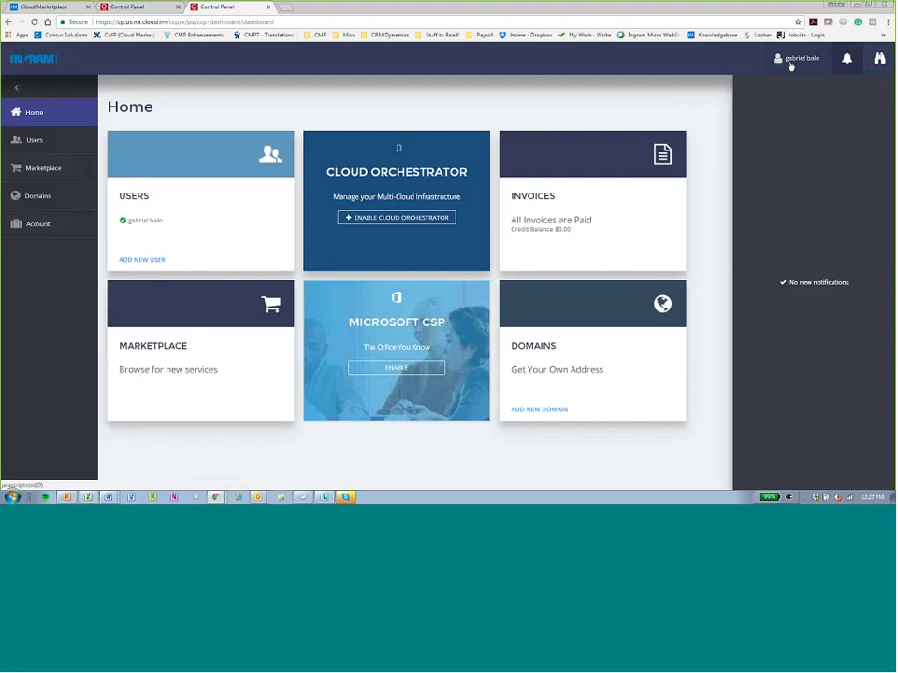
{"action": "left_click", "coordinate": [793, 63]}
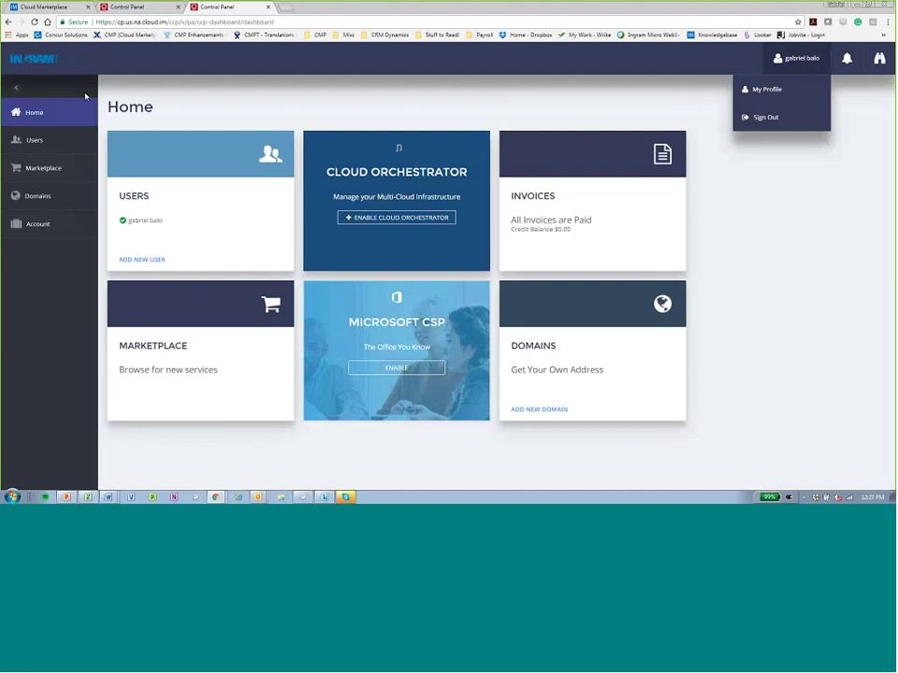
{"action": "left_click", "coordinate": [35, 141]}
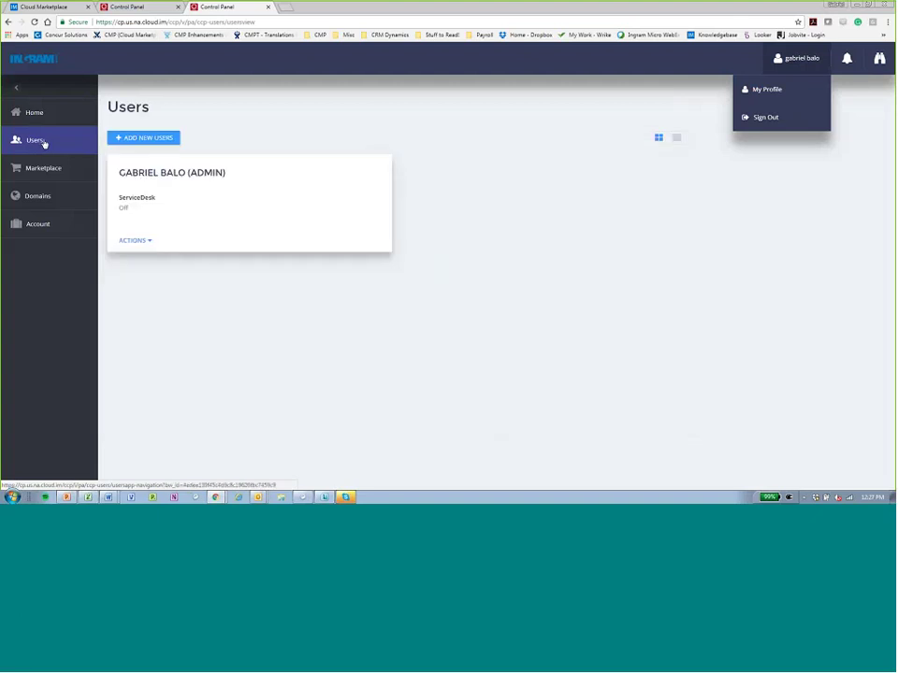
Browse the Marketplace service tiles, such as Acronis Backup Cloud, Cisco Webex and Cirius Security.
{"action": "left_click", "coordinate": [126, 154]}
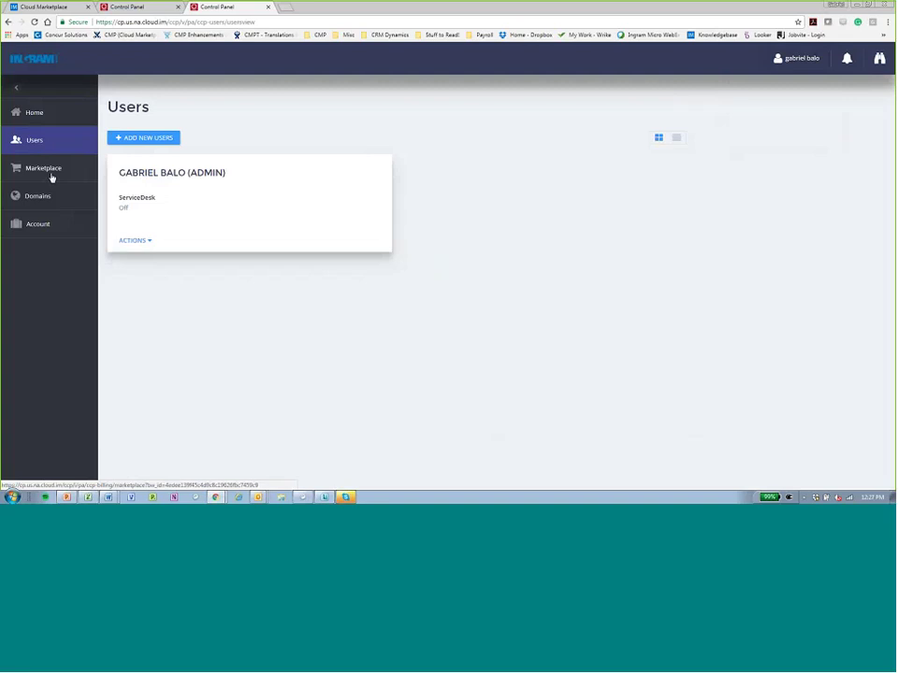
{"action": "left_click", "coordinate": [52, 178]}
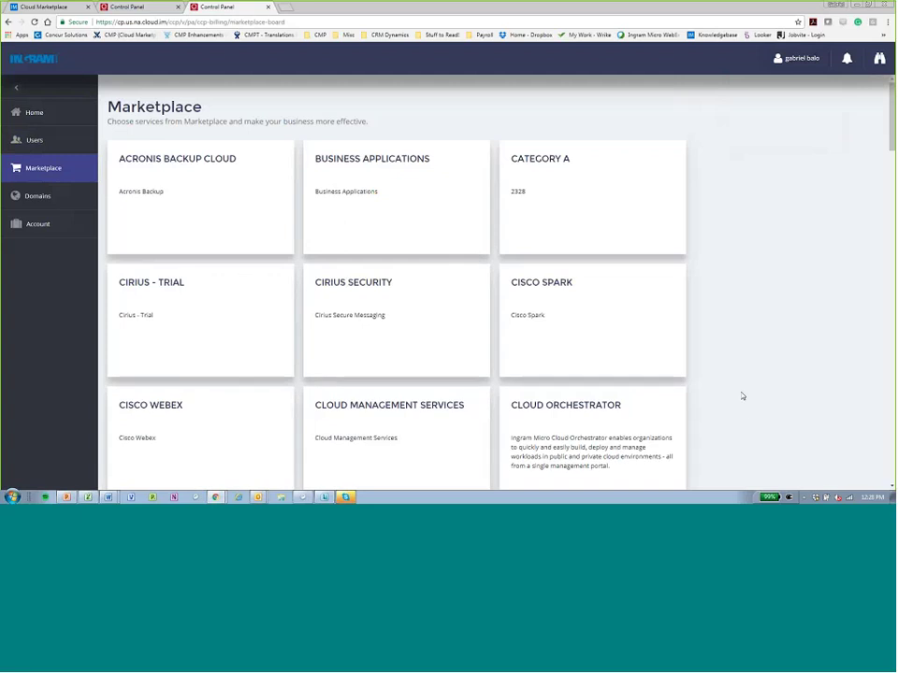
{"action": "scroll", "coordinate": [743, 397], "scroll_direction": "down", "scroll_amount": 3}
{"action": "scroll", "coordinate": [743, 397], "scroll_direction": "down", "scroll_amount": 5}
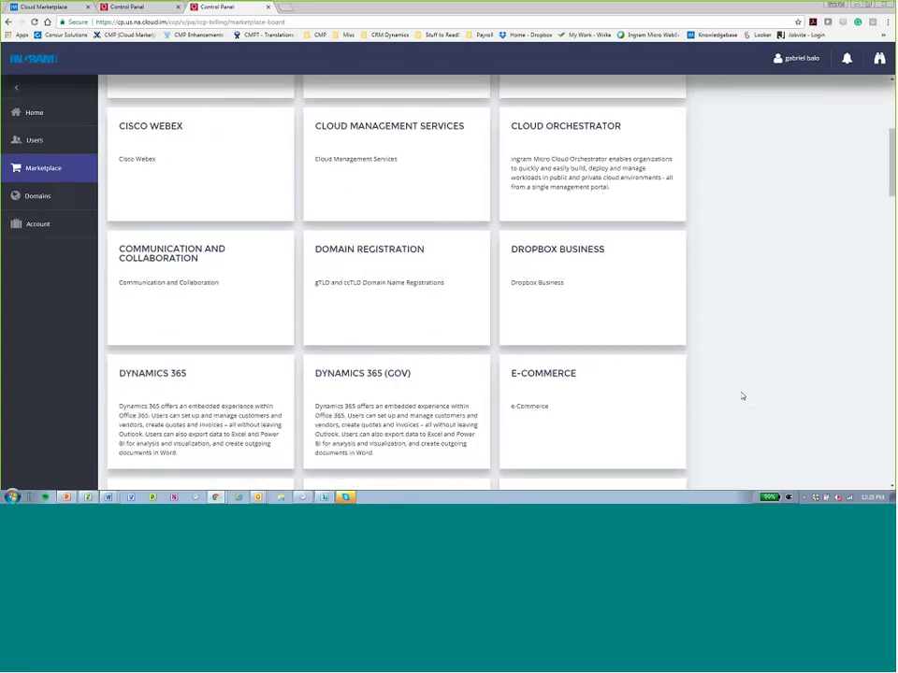
{"action": "scroll", "coordinate": [743, 396], "scroll_direction": "up", "scroll_amount": 4}
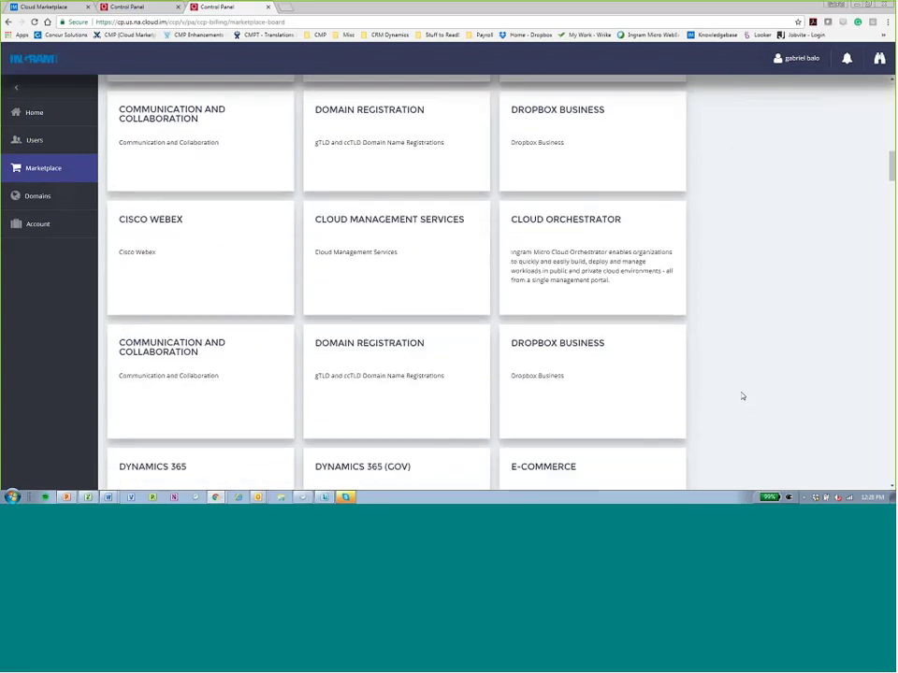
{"action": "scroll", "coordinate": [742, 397], "scroll_direction": "up", "scroll_amount": 3}
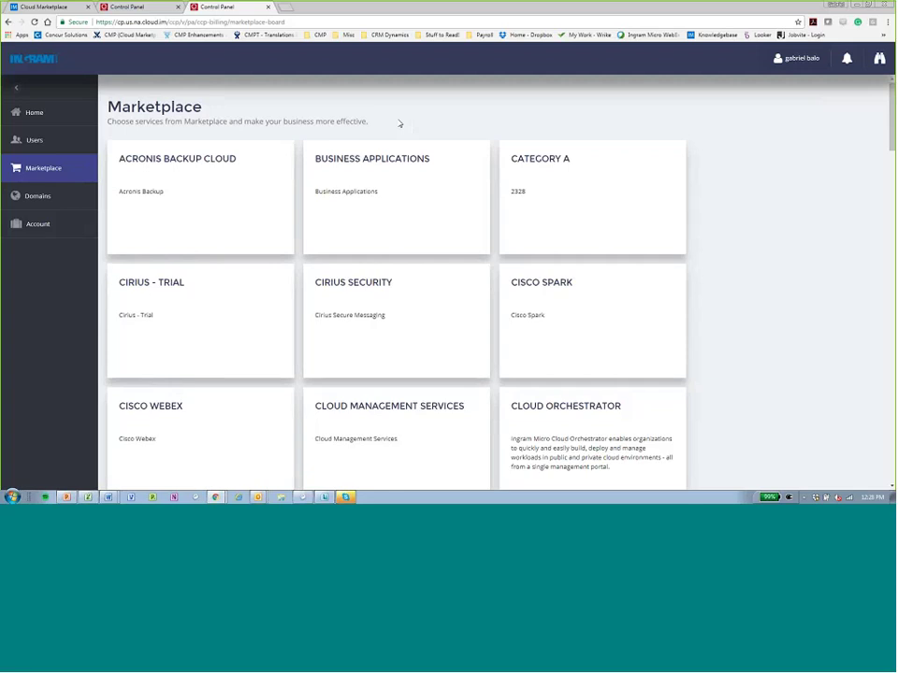
View the empty Domains page, then the Orders and Invoices overview with 0 pending orders.
{"action": "left_click", "coordinate": [45, 199]}
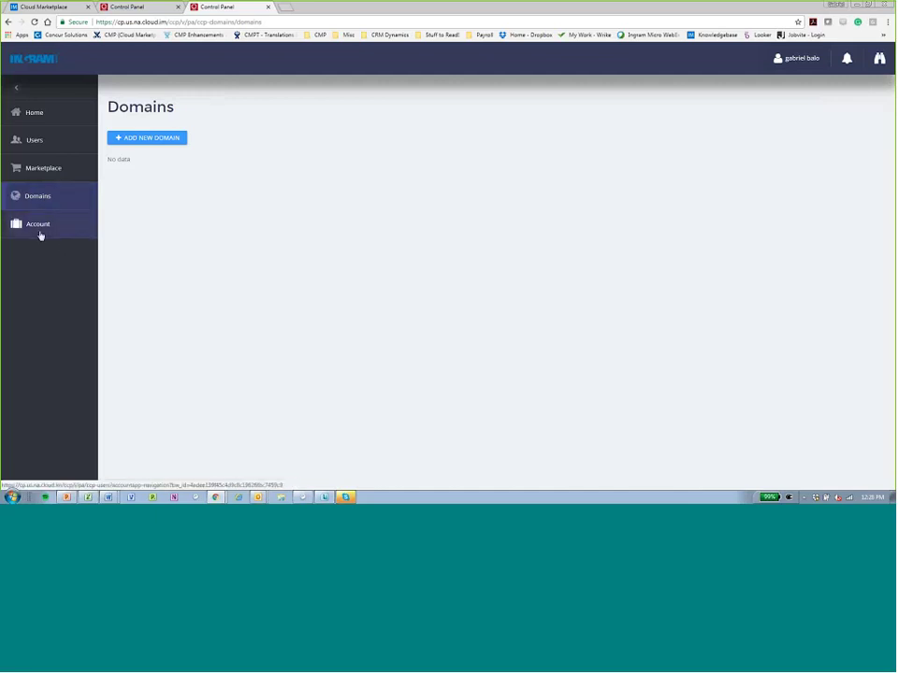
{"action": "left_click", "coordinate": [40, 235]}
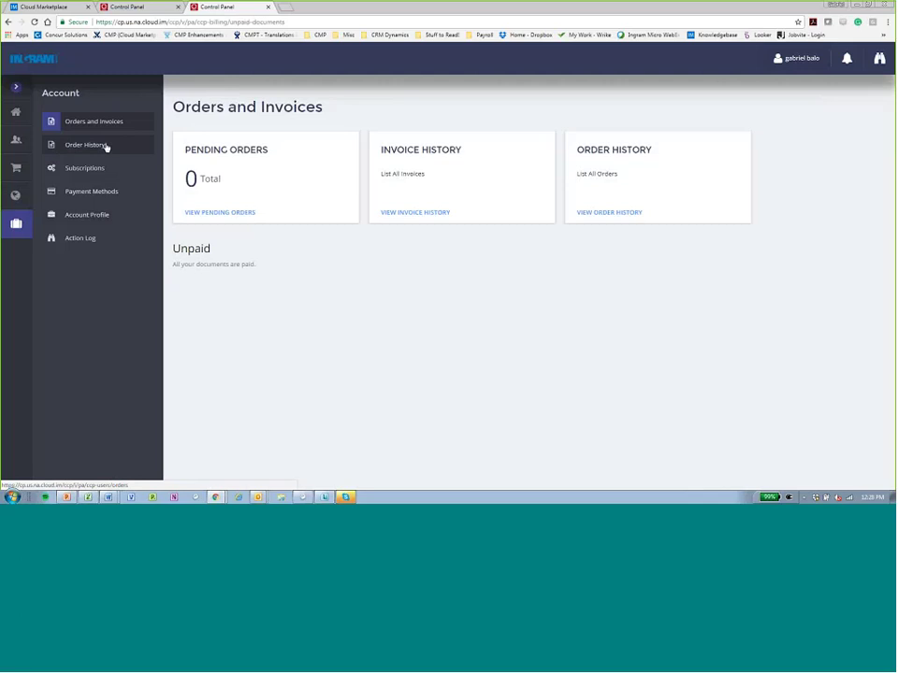
Review the empty Order History, Subscriptions and Payment Methods pages of the account.
{"action": "left_click", "coordinate": [105, 146]}
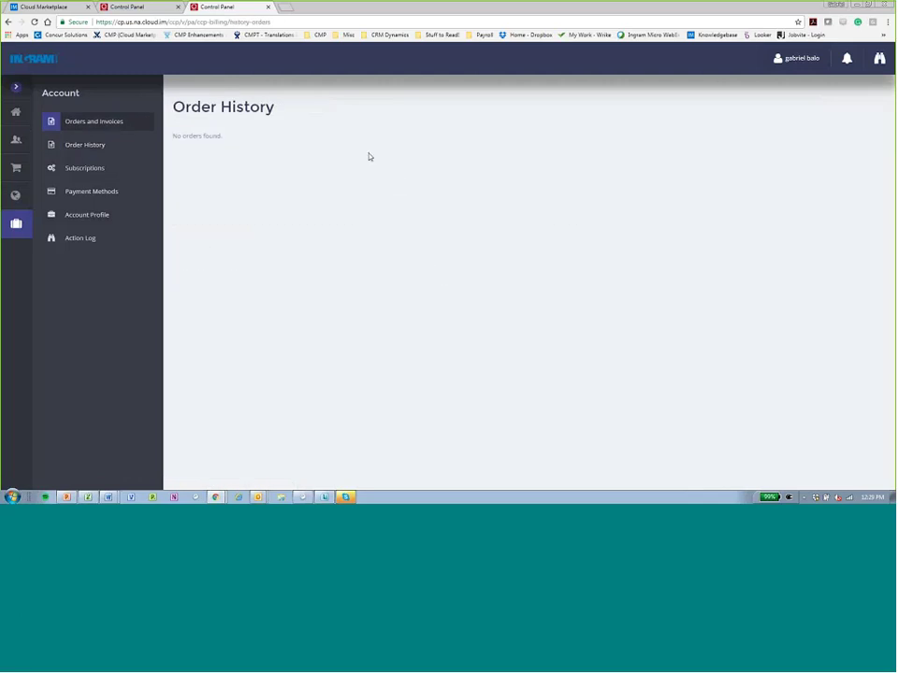
{"action": "left_click", "coordinate": [83, 173]}
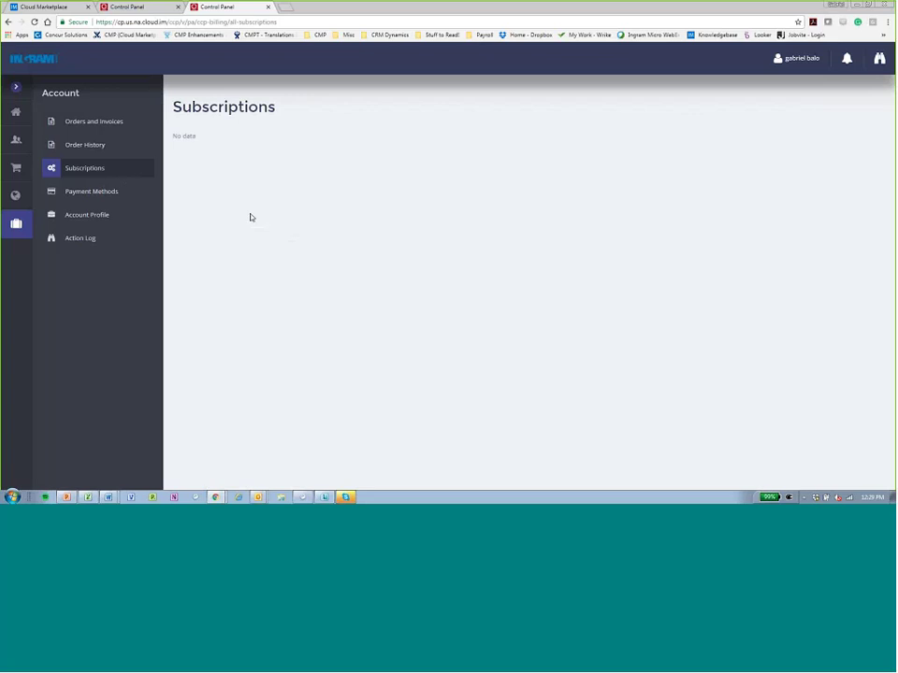
{"action": "left_click", "coordinate": [111, 196]}
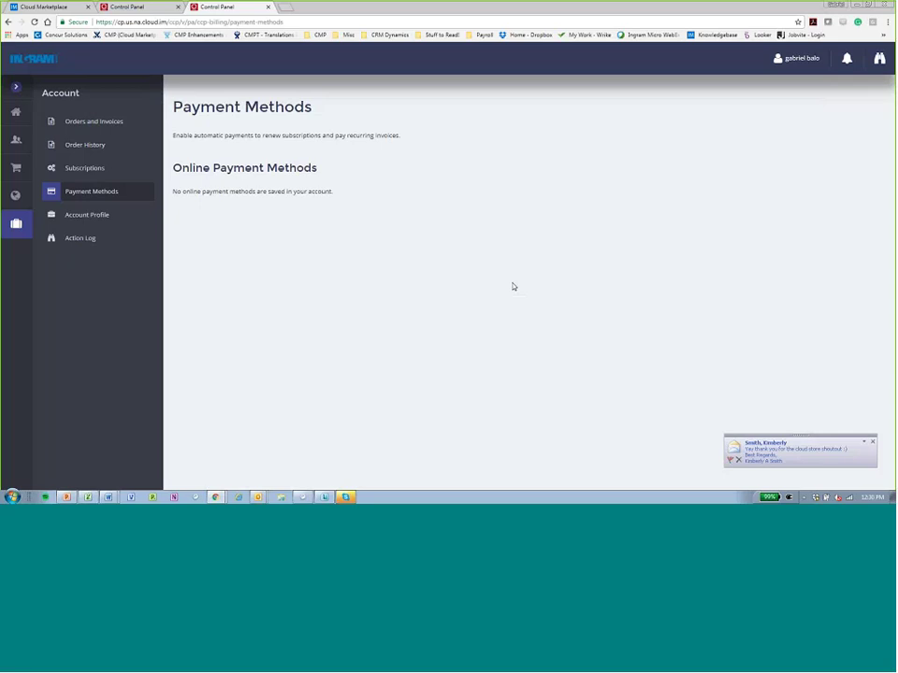
Dismiss the mail popup, view Account Profile and the empty Action Log, and return Home.
{"action": "left_click", "coordinate": [872, 443]}
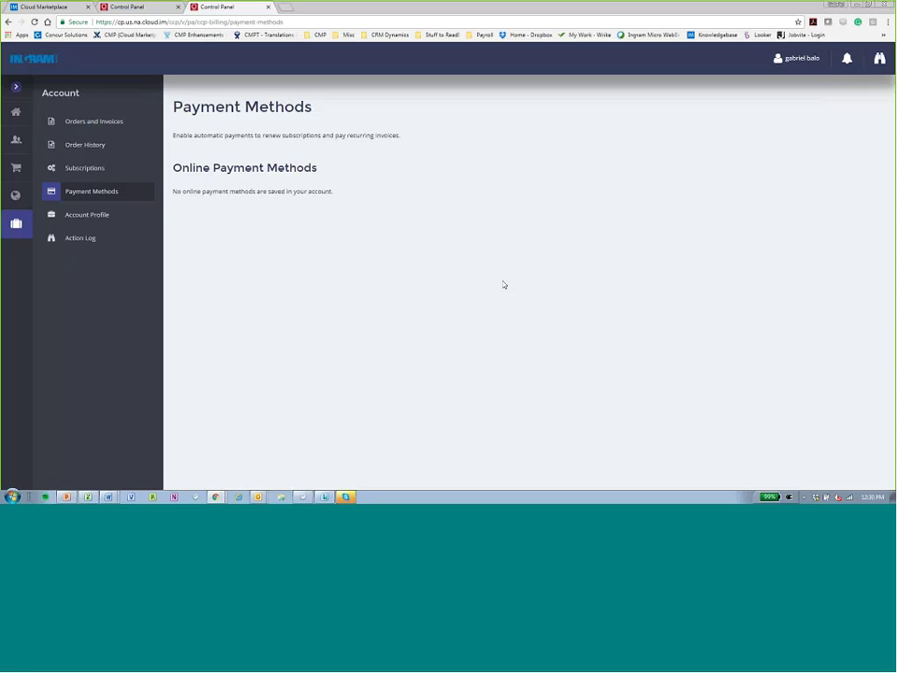
{"action": "left_click", "coordinate": [98, 219]}
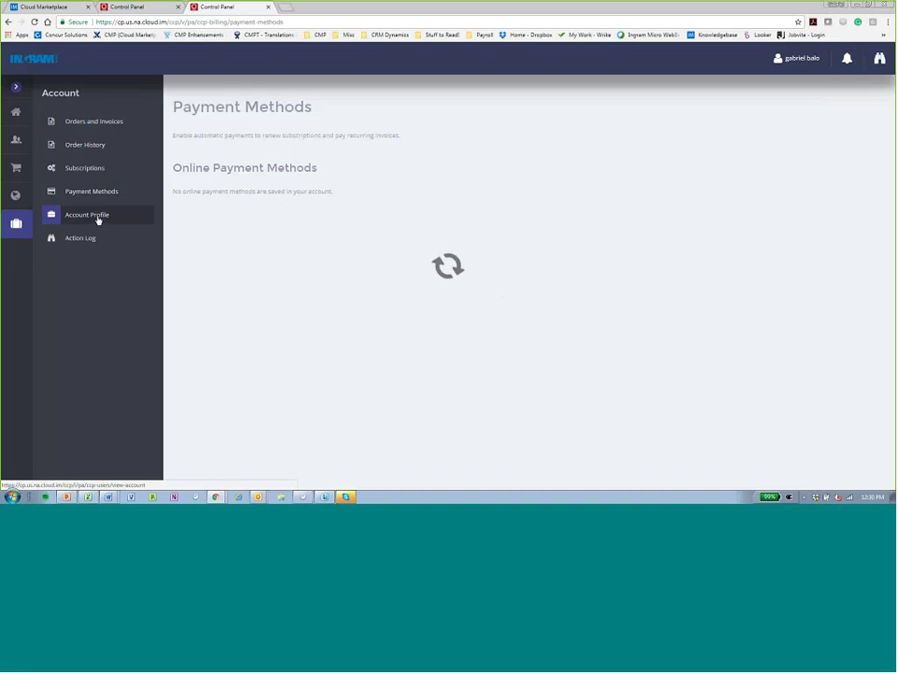
{"action": "left_click", "coordinate": [92, 246]}
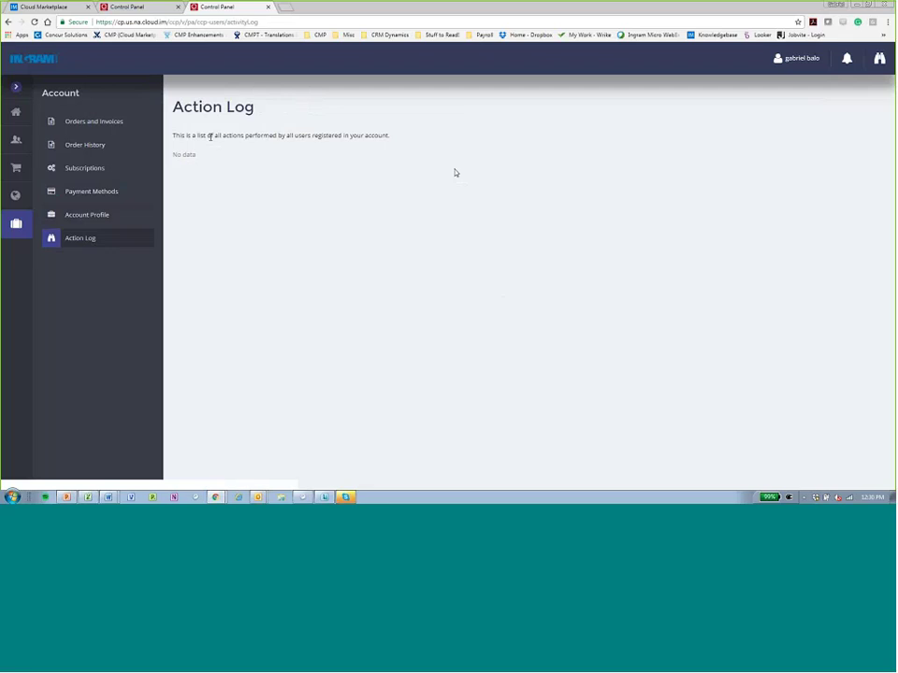
{"action": "left_click", "coordinate": [16, 112]}
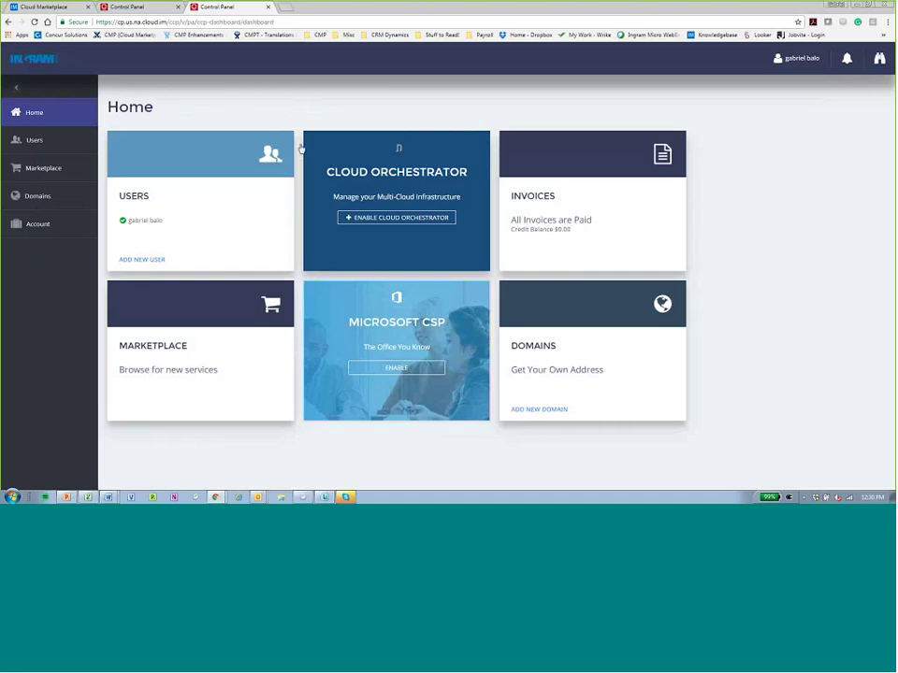
Purchase the Cirius 365 Encryption 5-user plan at $40.00/month, accepting the terms.
{"action": "left_click", "coordinate": [26, 176]}
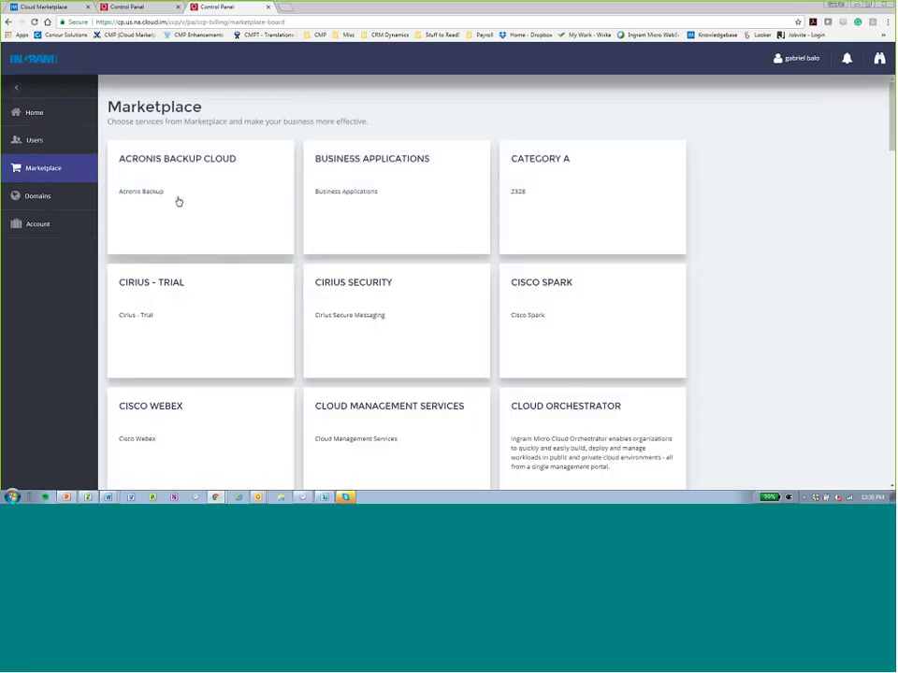
{"action": "left_click", "coordinate": [332, 313]}
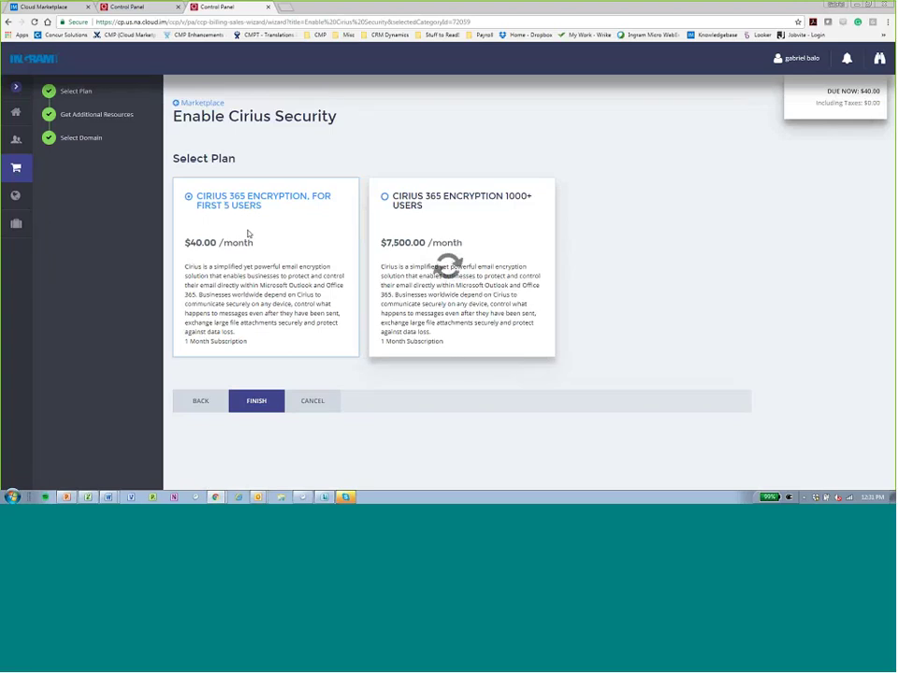
{"action": "left_click", "coordinate": [240, 408]}
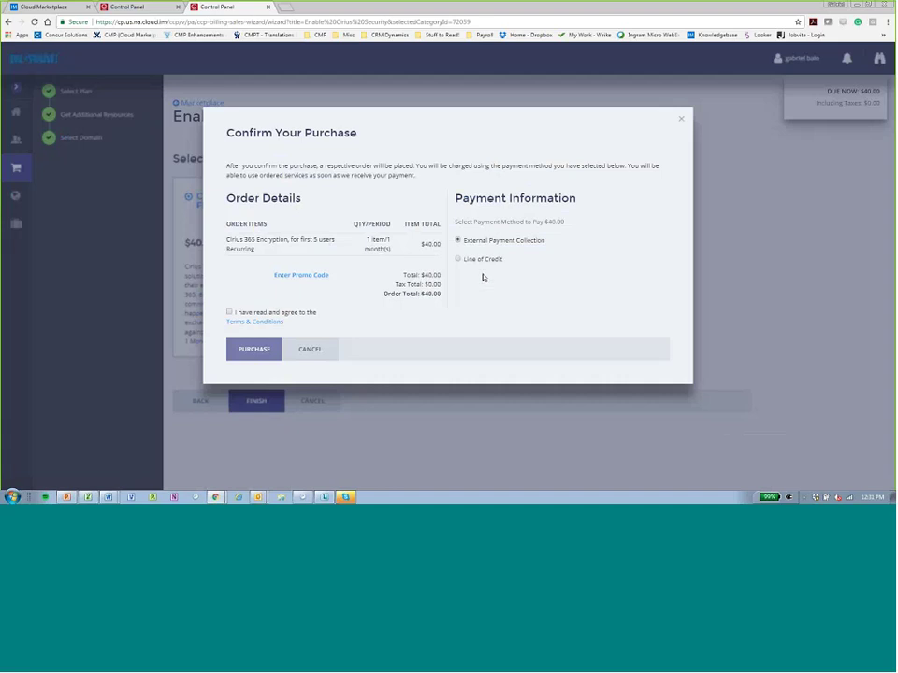
{"action": "left_click", "coordinate": [231, 315]}
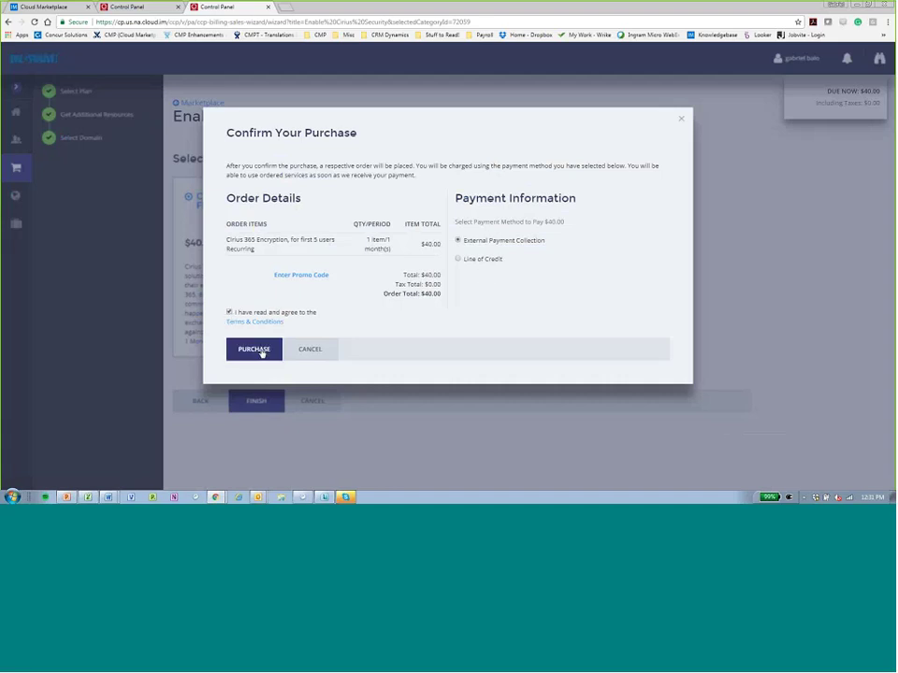
{"action": "left_click", "coordinate": [260, 350]}
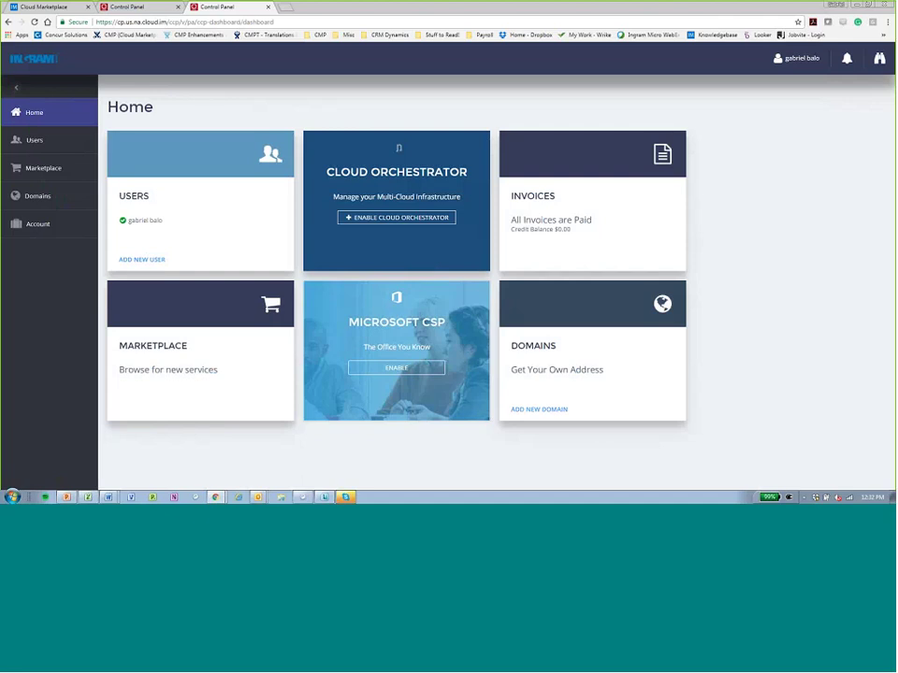
Check the notifications panel on the Home dashboard and close it.
{"action": "left_click", "coordinate": [875, 61]}
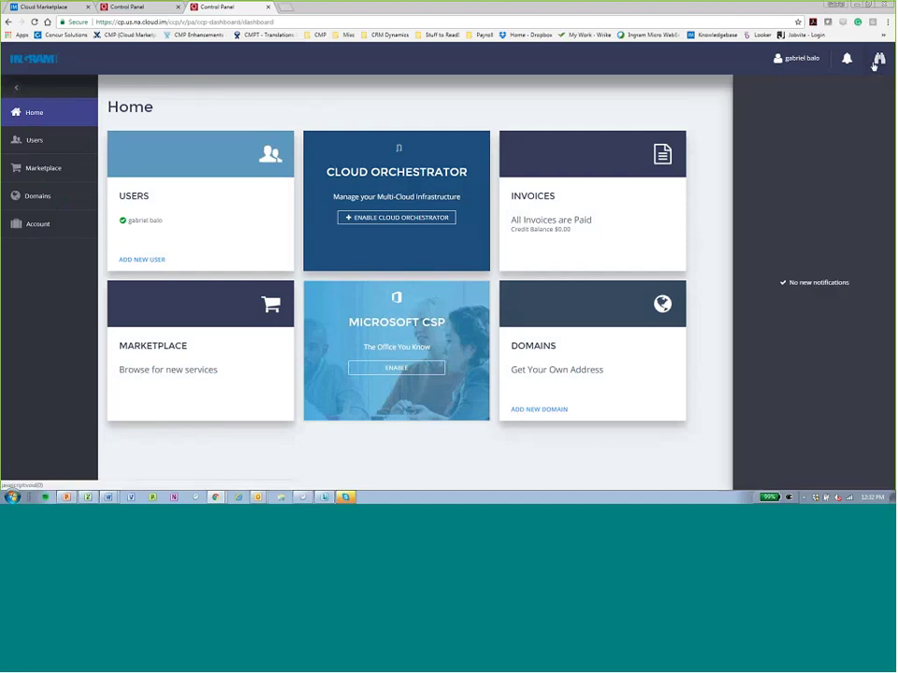
{"action": "left_click", "coordinate": [465, 81]}
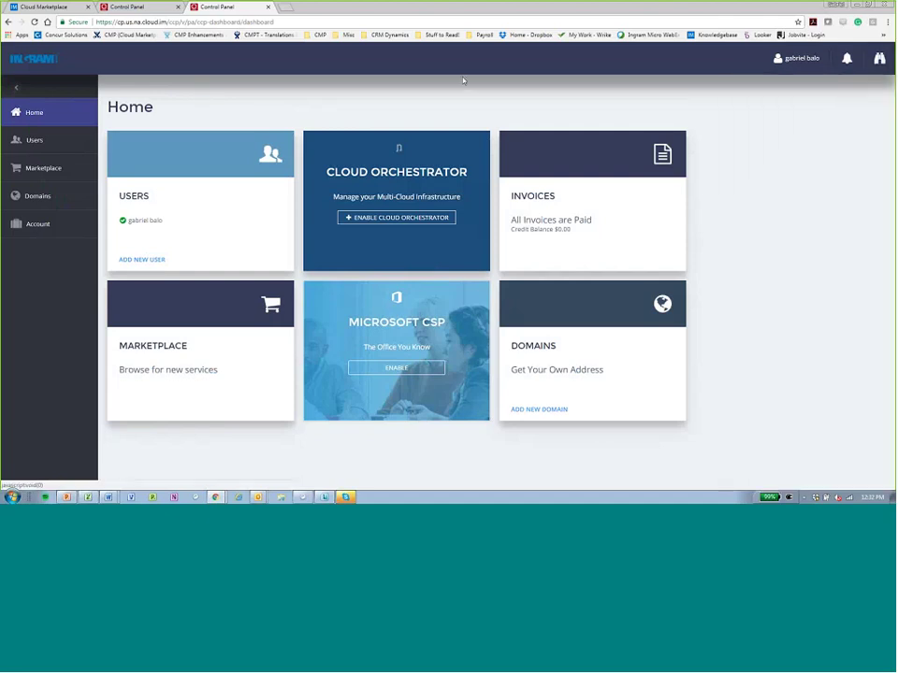
Go to the Users list and bring up the Add New Users form.
{"action": "left_click", "coordinate": [35, 141]}
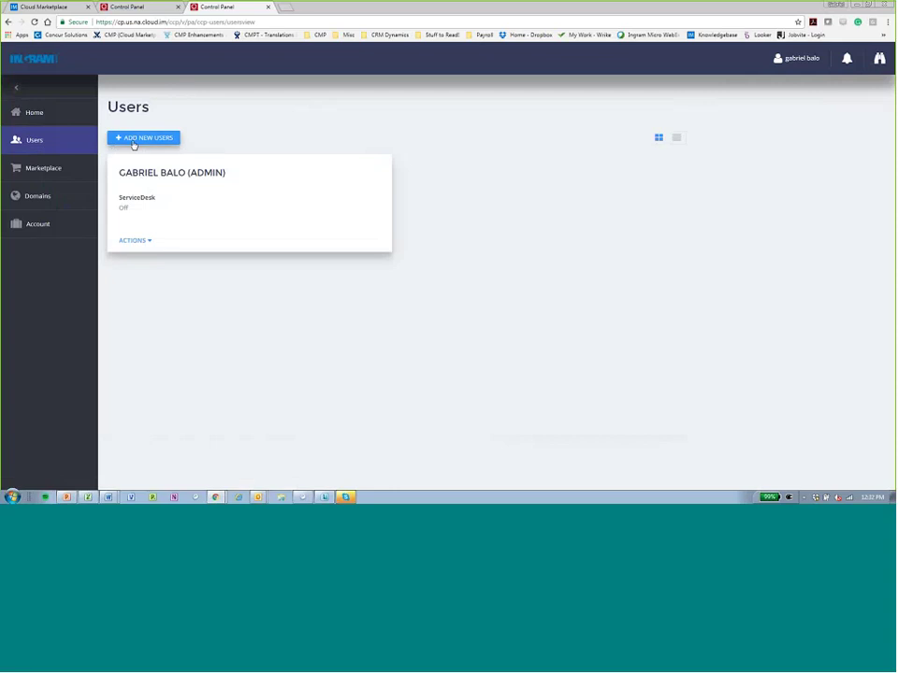
{"action": "left_click", "coordinate": [134, 145]}
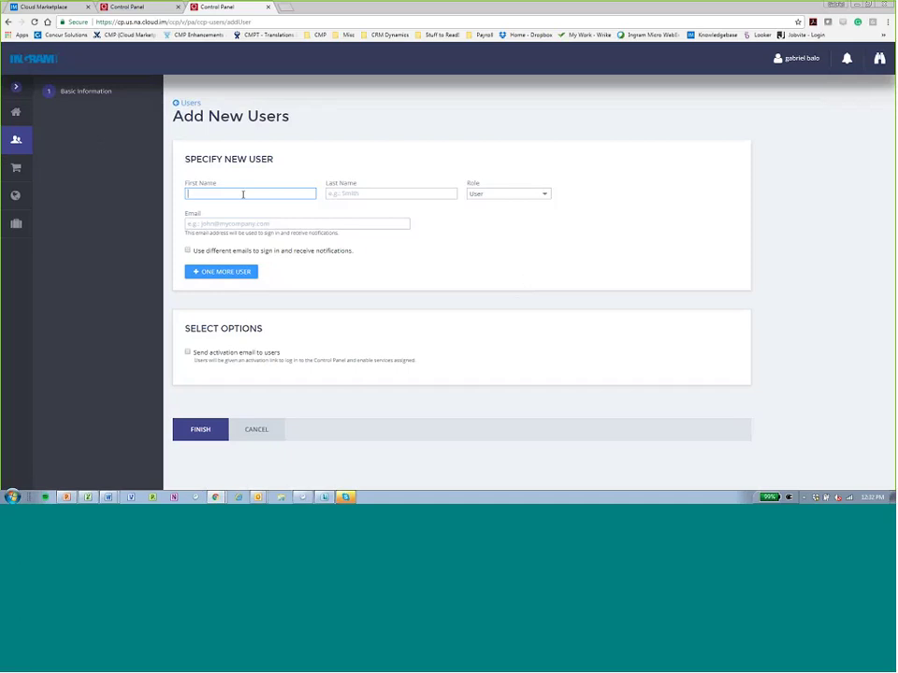
Enter the new user's first name, last name and e-mail address, fixing a typo in the e-mail.
{"action": "key", "text": "Tab"}
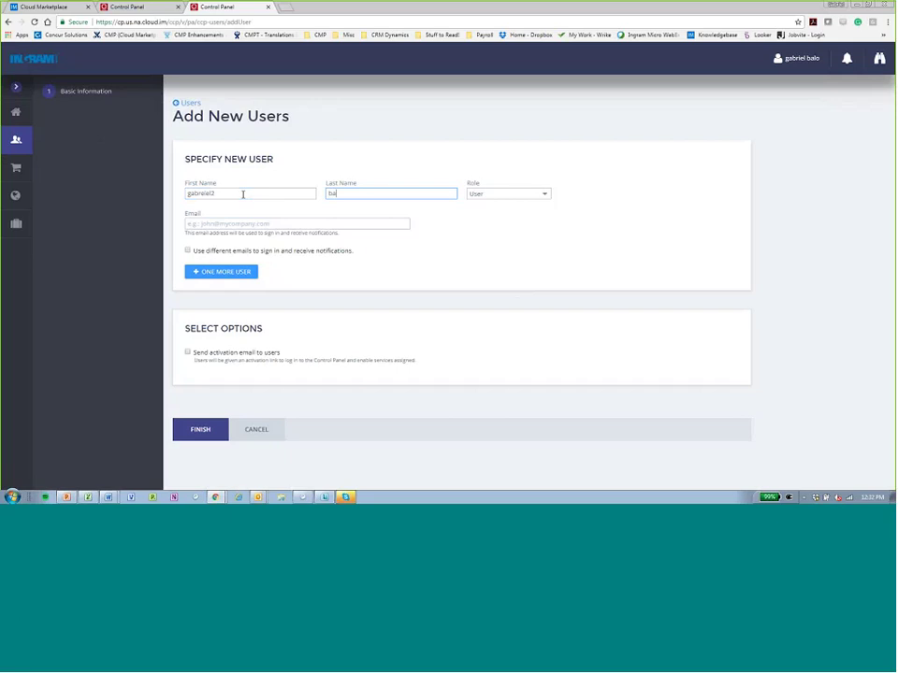
{"action": "key", "text": "Tab"}
{"action": "key", "text": "Tab"}
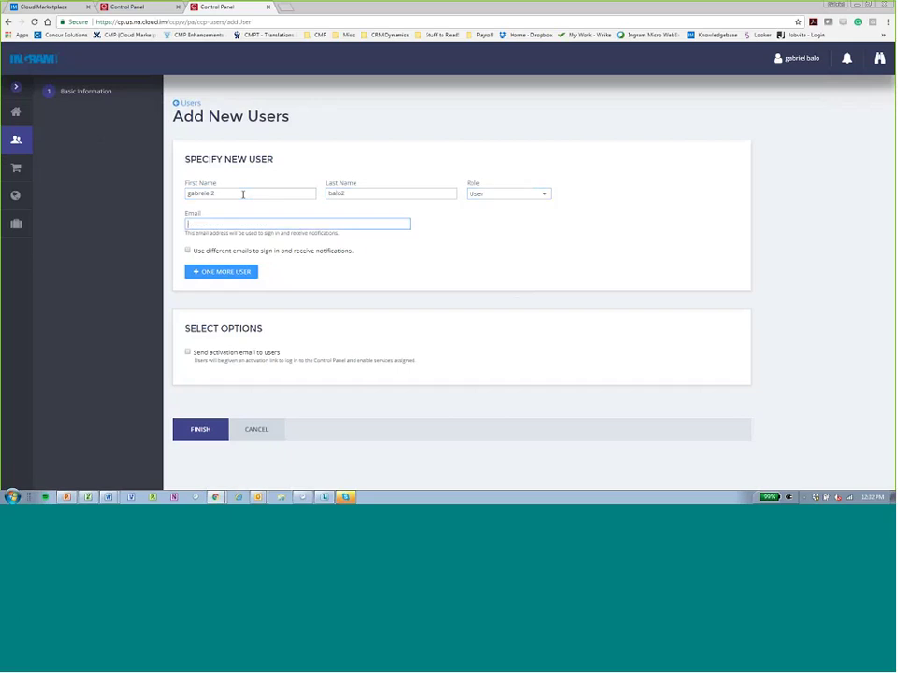
Add a second user card and fill in the user's first name, last name and e-mail.
{"action": "left_click", "coordinate": [278, 281]}
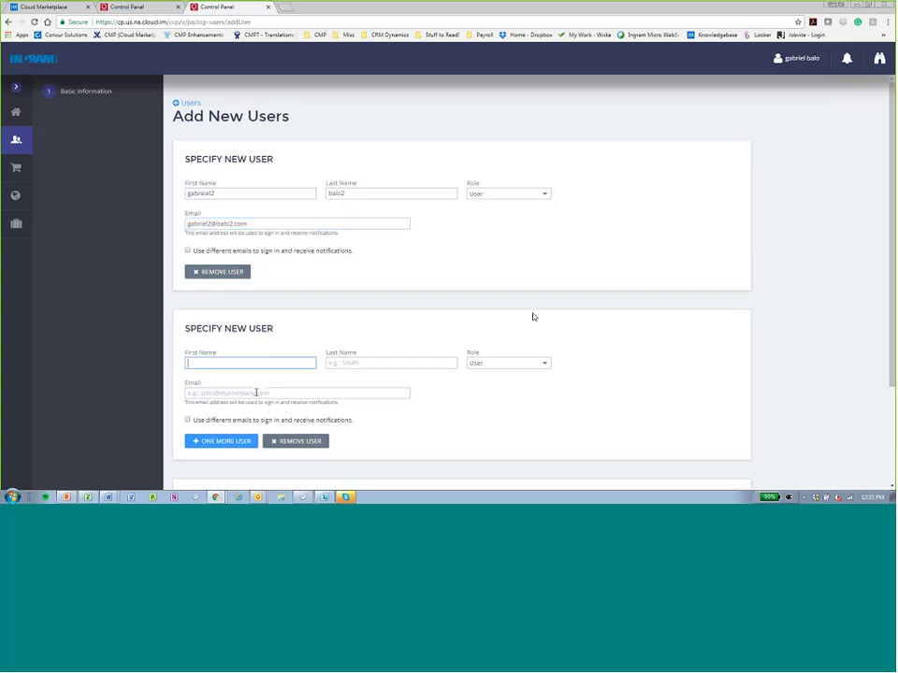
{"action": "scroll", "coordinate": [421, 318], "scroll_direction": "down", "scroll_amount": 1}
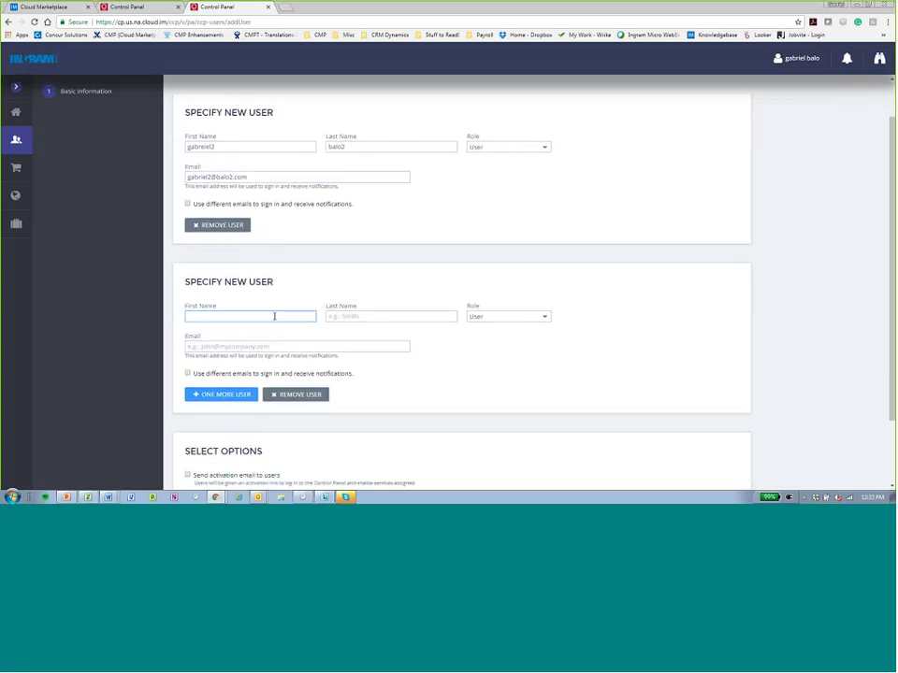
{"action": "key", "text": "Tab"}
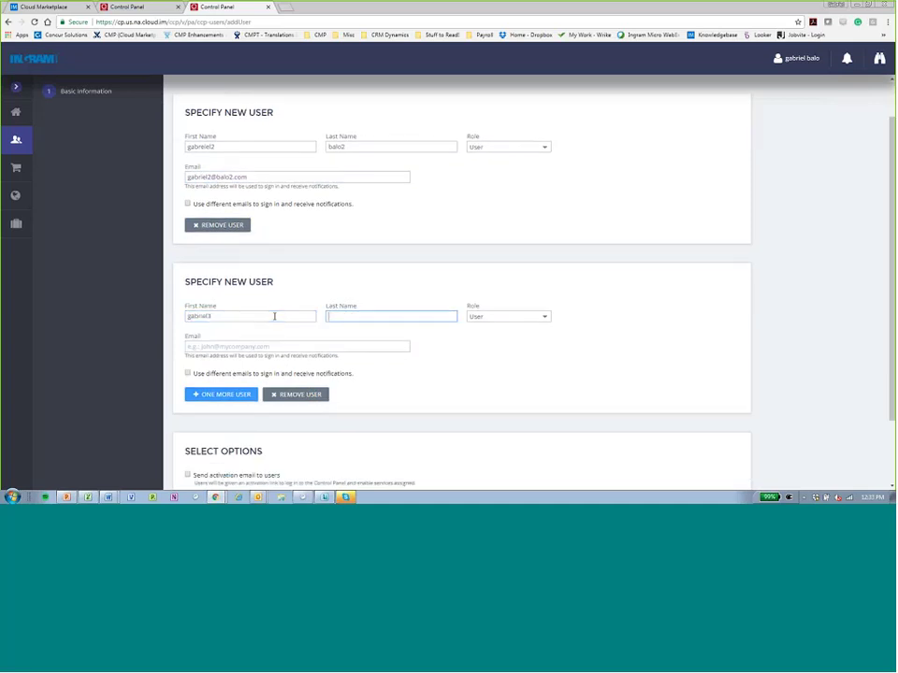
{"action": "key", "text": "Tab"}
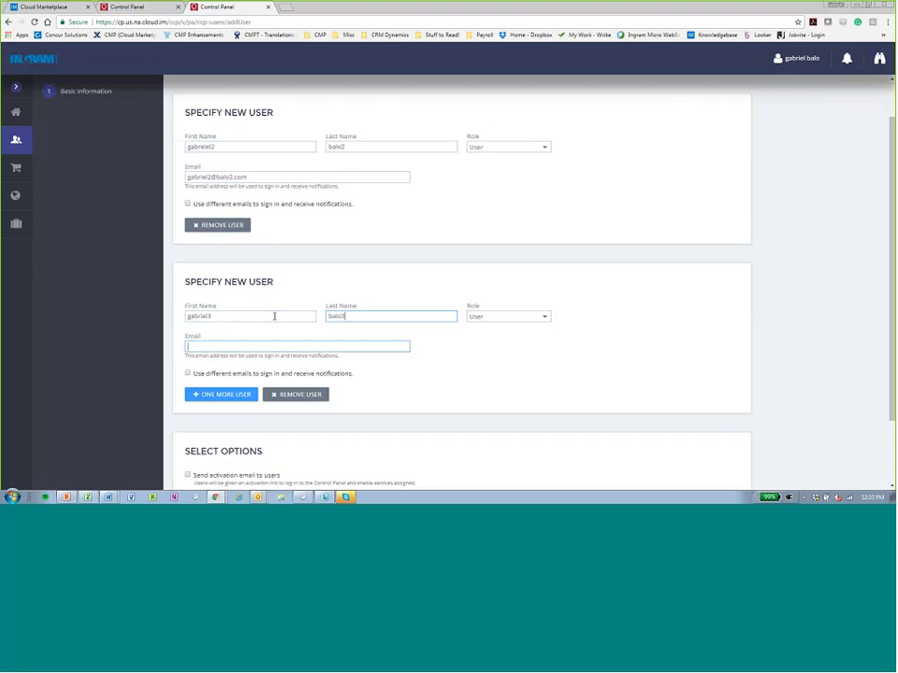
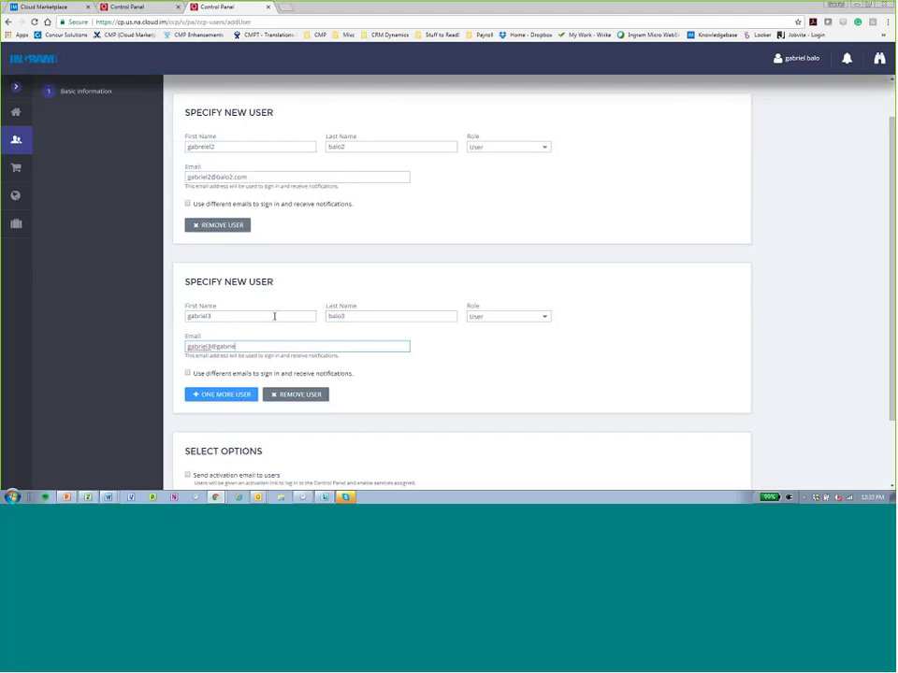
{"action": "left_click", "coordinate": [509, 350]}
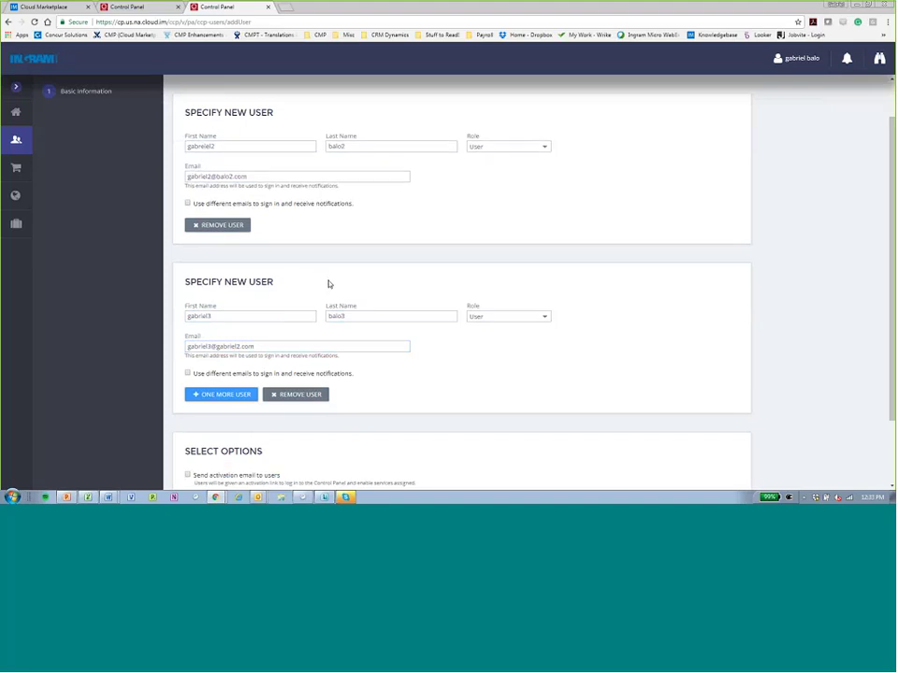
Scroll through the new-users form to review both users' entries.
{"action": "scroll", "coordinate": [328, 283], "scroll_direction": "down", "scroll_amount": 1}
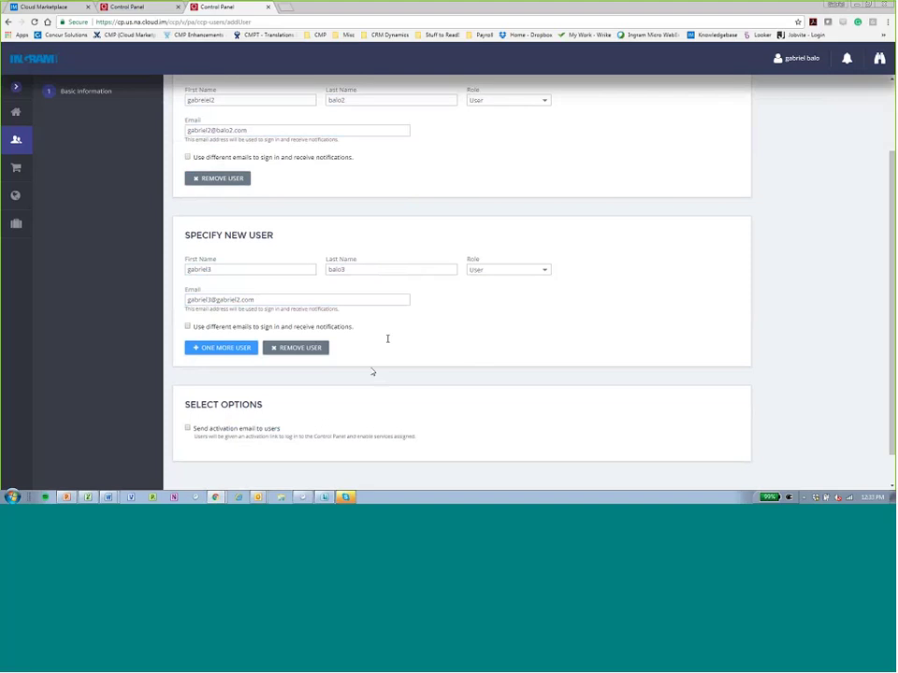
{"action": "scroll", "coordinate": [486, 347], "scroll_direction": "down", "scroll_amount": 1}
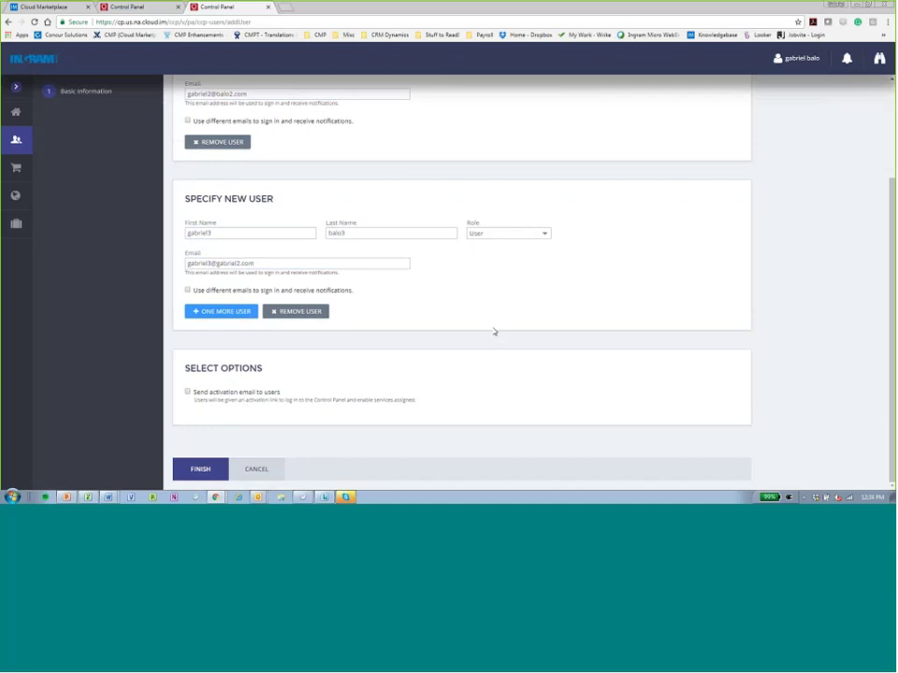
{"action": "scroll", "coordinate": [494, 331], "scroll_direction": "up", "scroll_amount": 3}
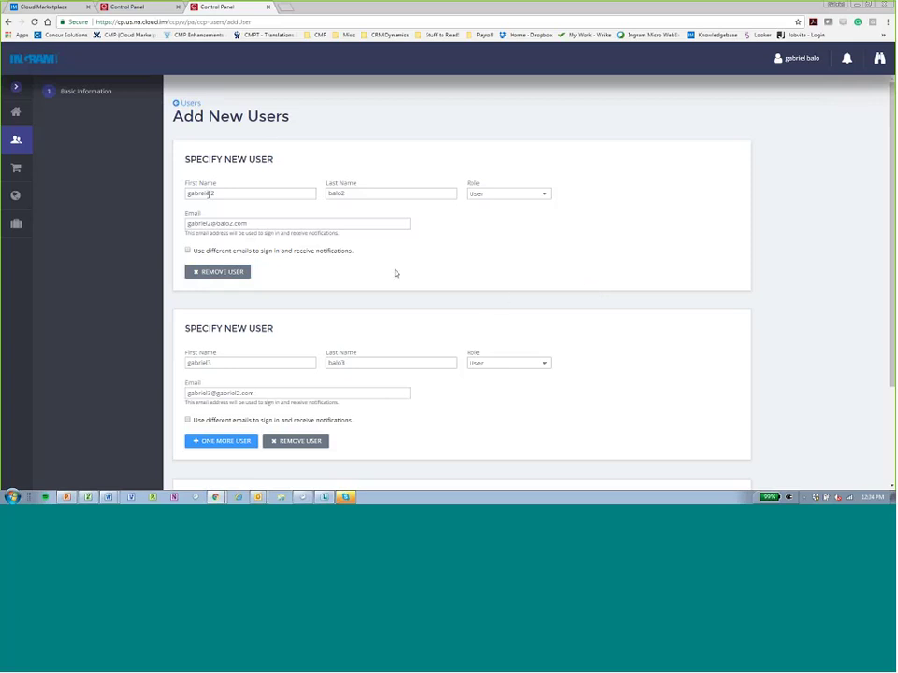
{"action": "left_click", "coordinate": [235, 194]}
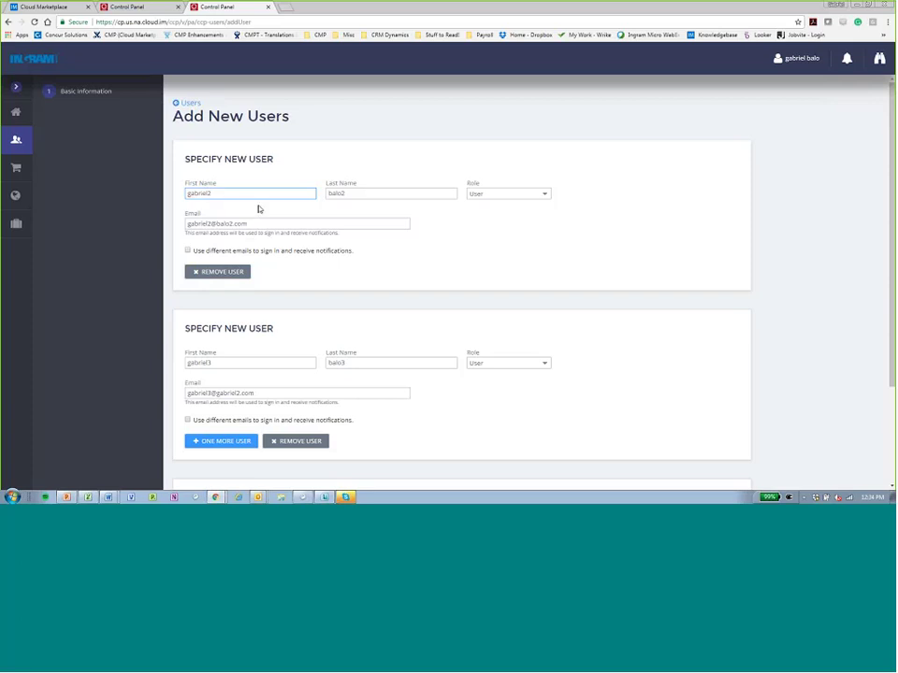
{"action": "key", "text": "Left"}
{"action": "key", "text": "Left"}
{"action": "key", "text": "Left"}
{"action": "scroll", "coordinate": [394, 351], "scroll_direction": "down", "scroll_amount": 3}
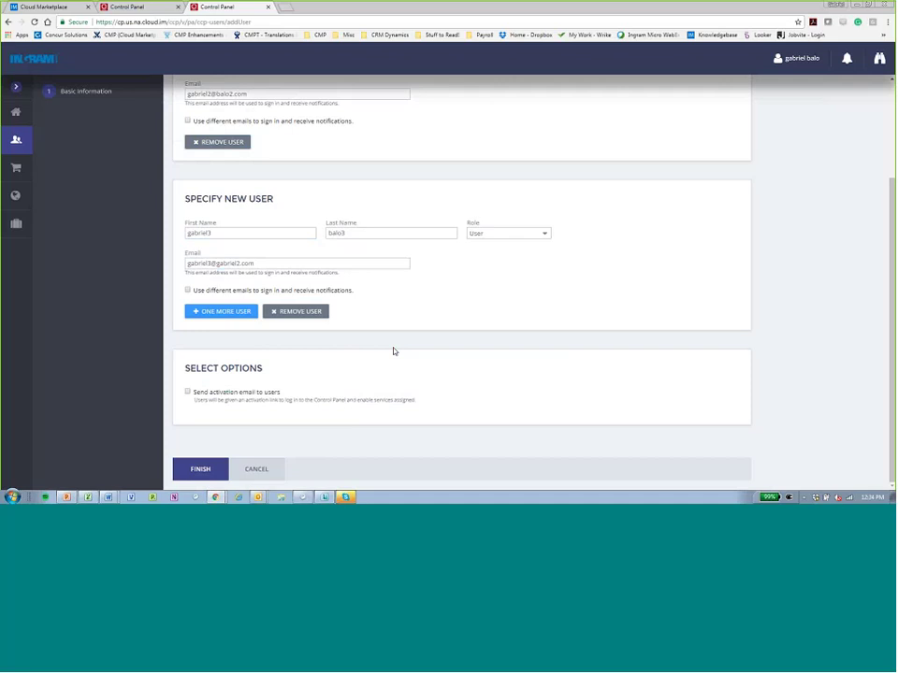
Submit both new users, then view and close the newest user's Actions list.
{"action": "left_click", "coordinate": [200, 469]}
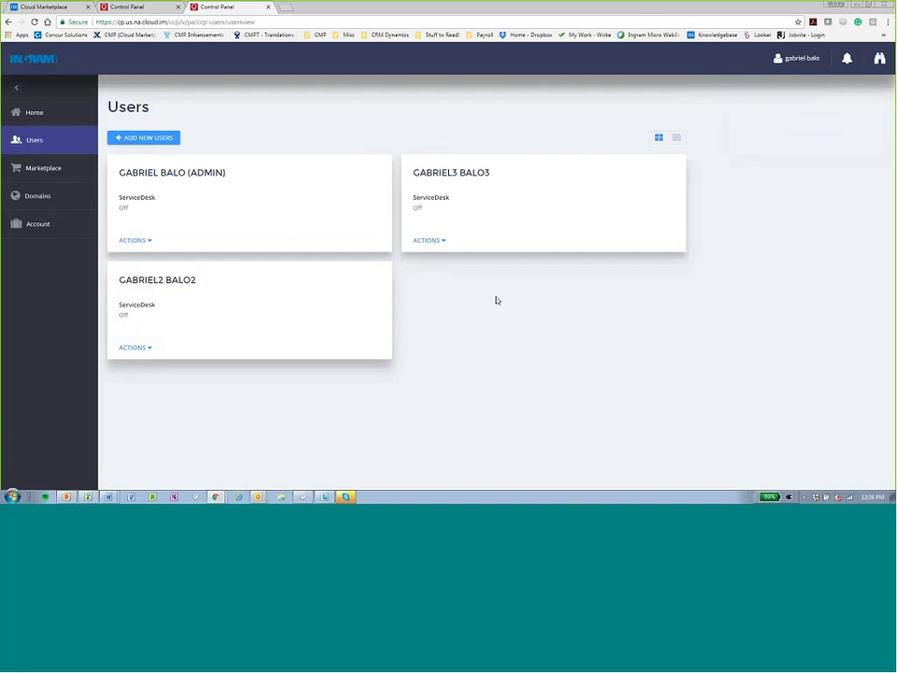
{"action": "left_click", "coordinate": [438, 243]}
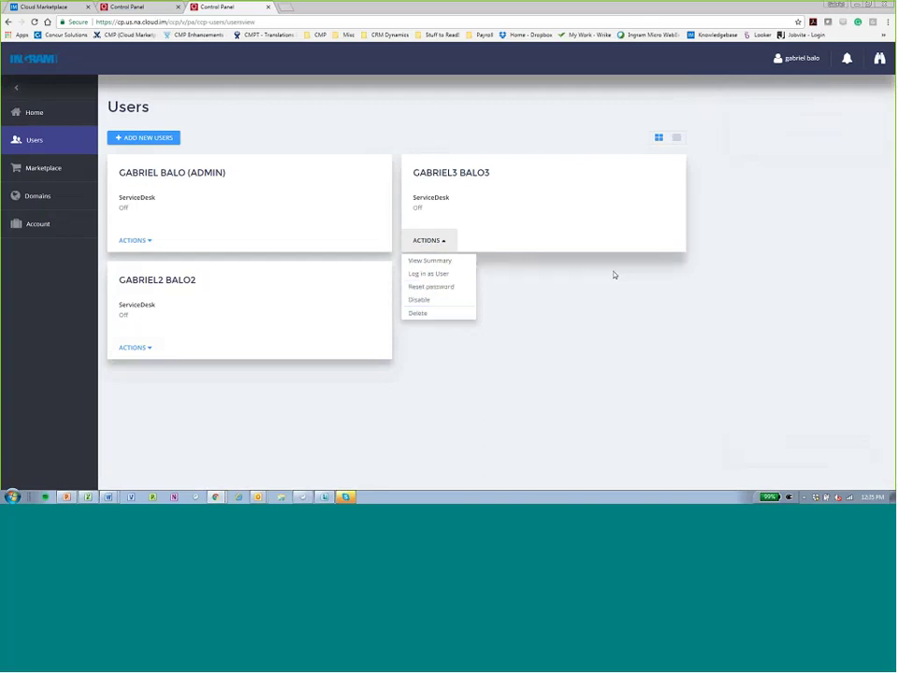
{"action": "left_click", "coordinate": [622, 301]}
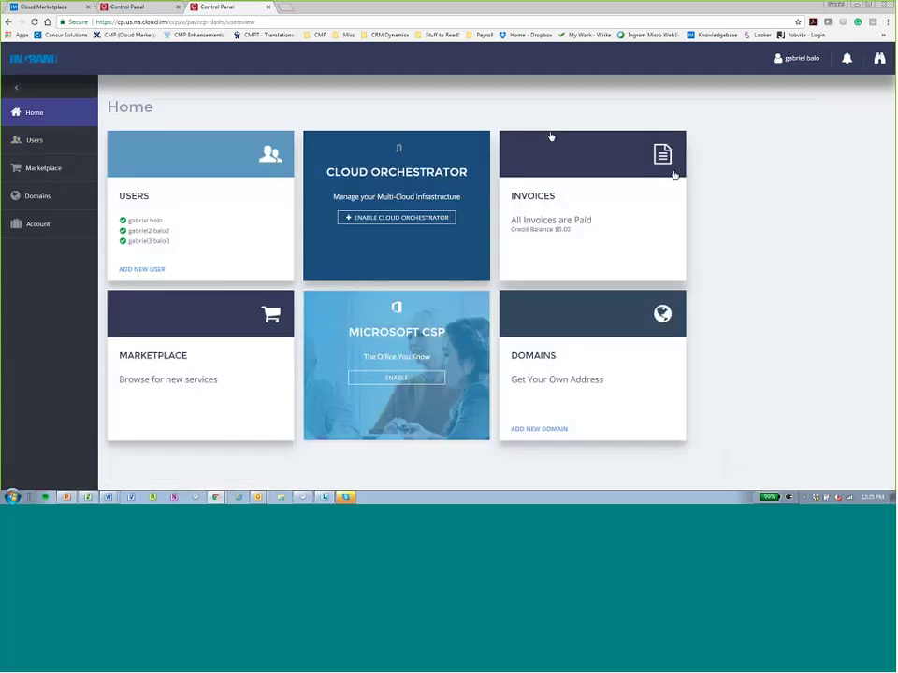
{"action": "left_click", "coordinate": [41, 232]}
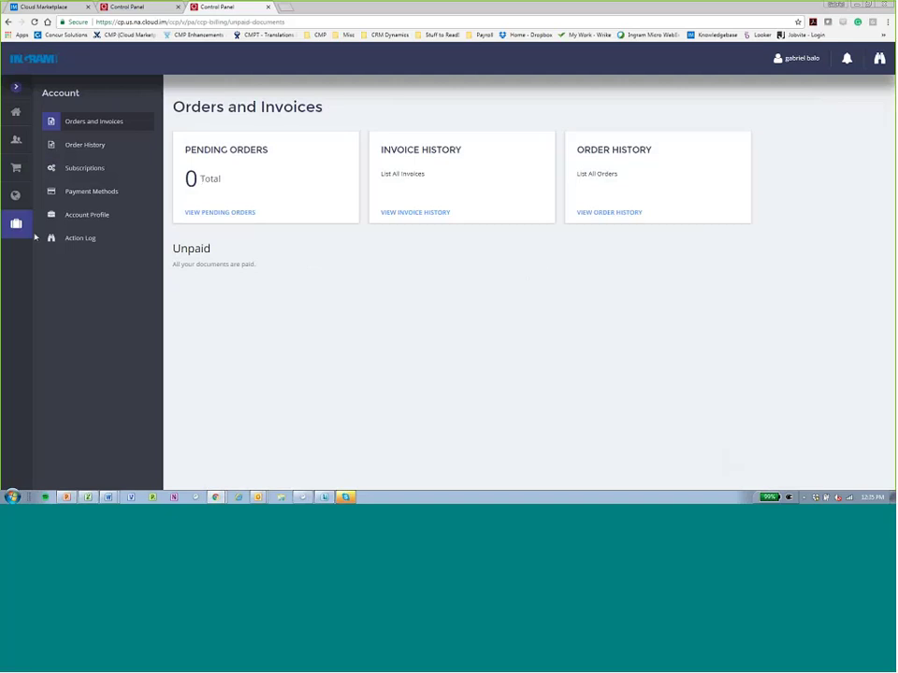
{"action": "left_click", "coordinate": [18, 112]}
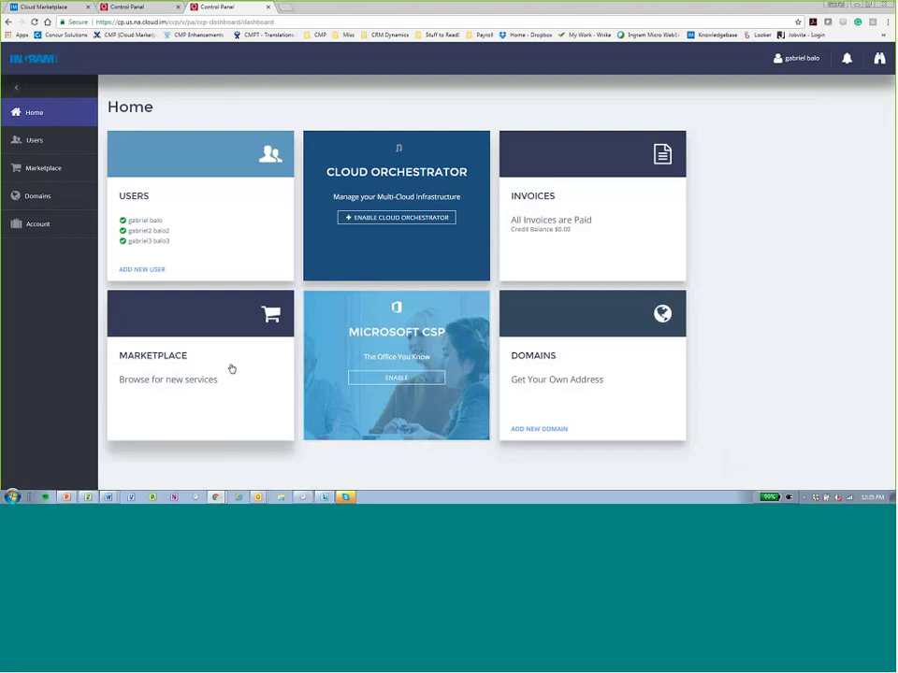
In the reseller panel, go through Settings and Billing to CS Lab Dallas System Settings.
{"action": "left_click", "coordinate": [142, 7]}
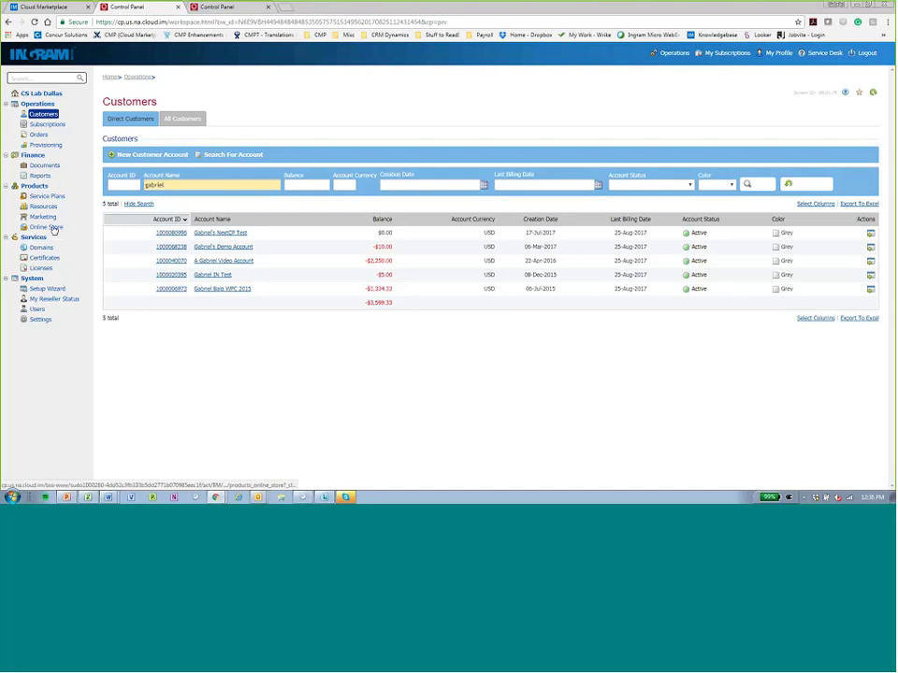
{"action": "left_click", "coordinate": [37, 320]}
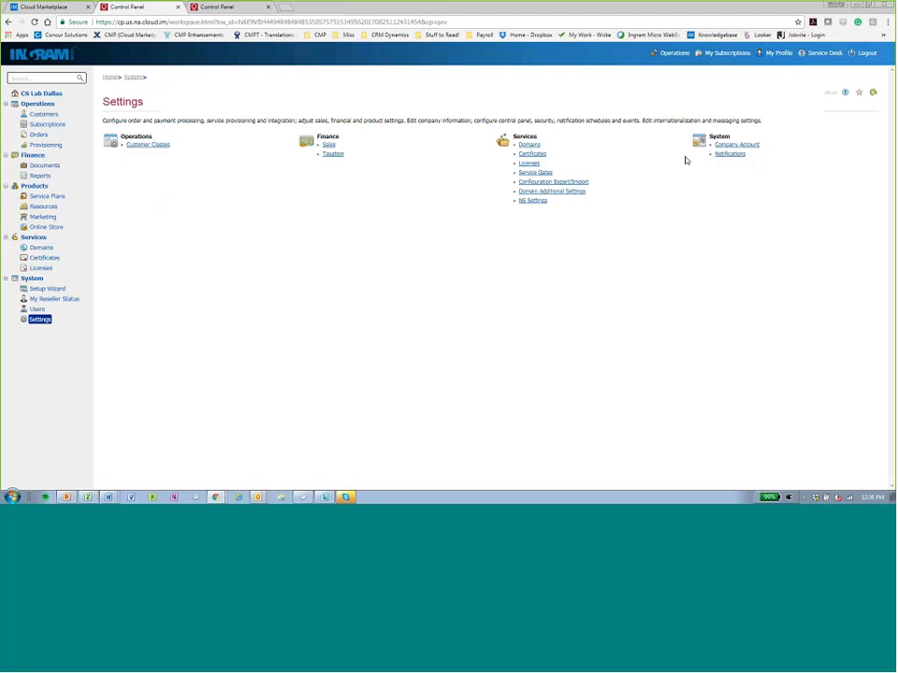
{"action": "left_click", "coordinate": [677, 52]}
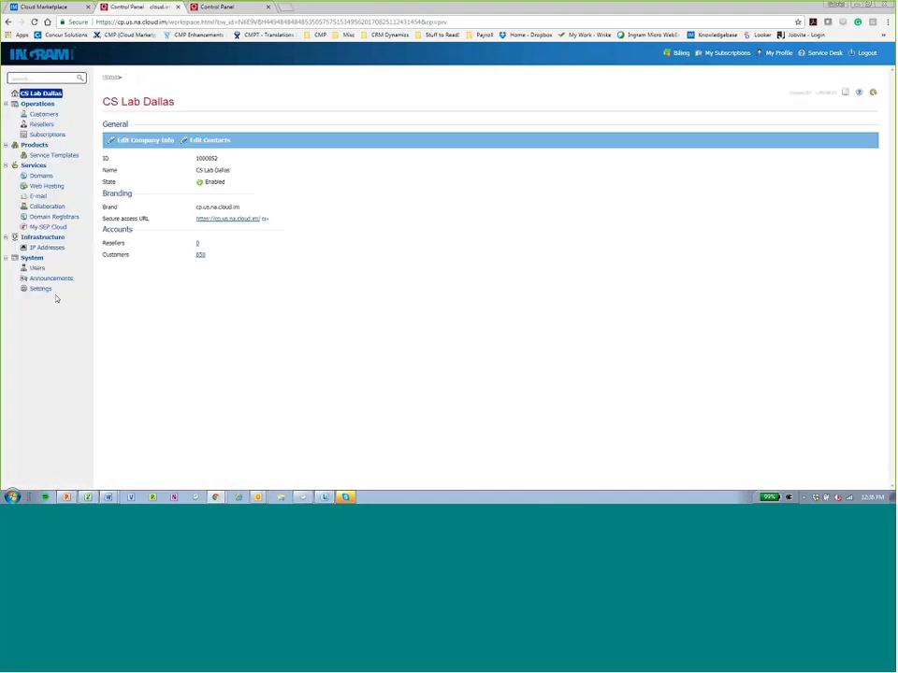
{"action": "left_click", "coordinate": [39, 288]}
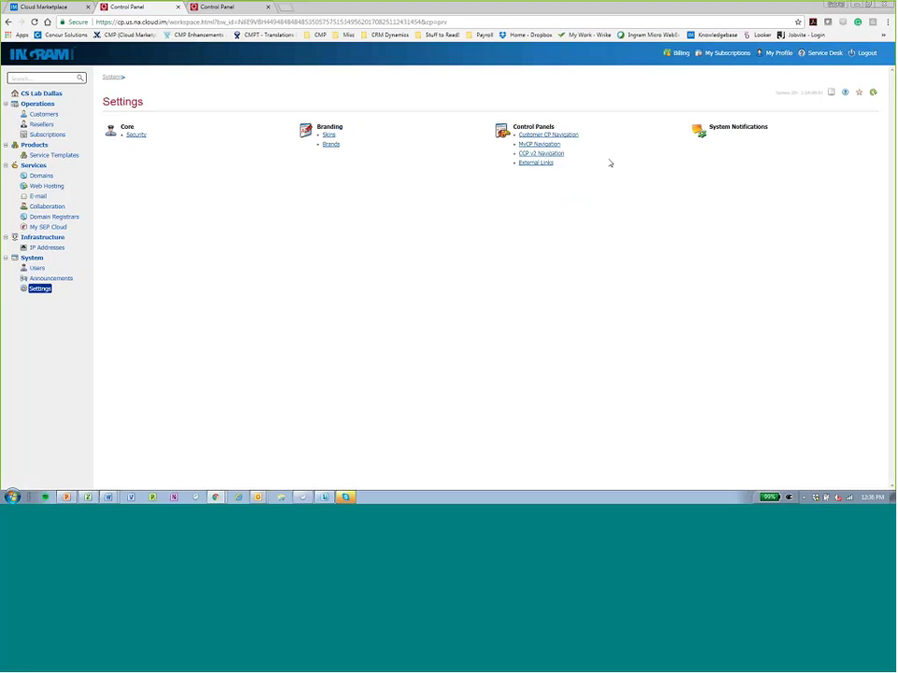
Review the CCP v2 Navigation table of UI controls, then return to the Operations home page.
{"action": "left_click", "coordinate": [536, 162]}
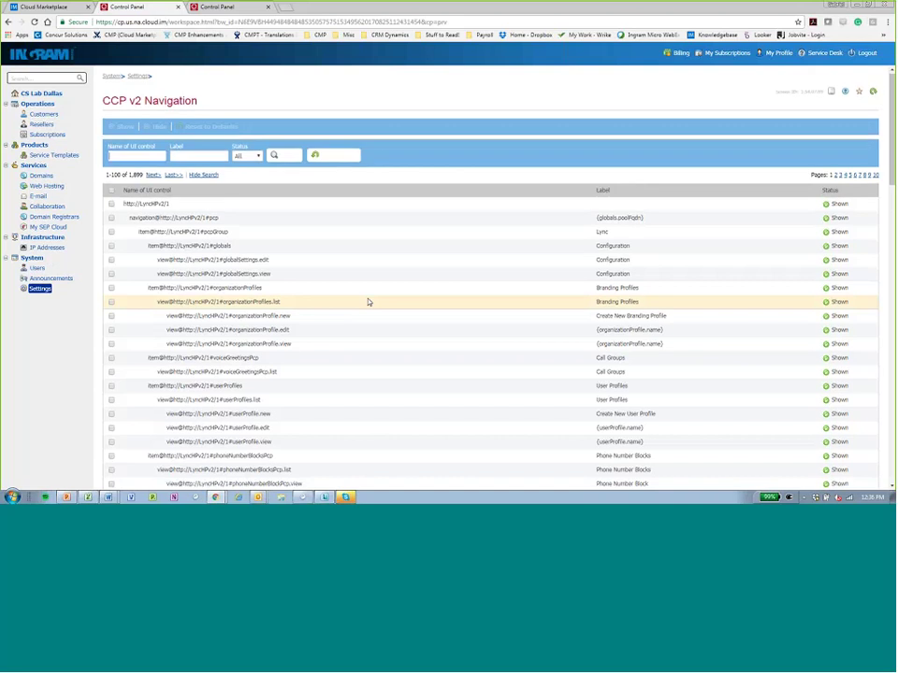
{"action": "scroll", "coordinate": [366, 300], "scroll_direction": "down", "scroll_amount": 3}
{"action": "scroll", "coordinate": [366, 300], "scroll_direction": "up", "scroll_amount": 3}
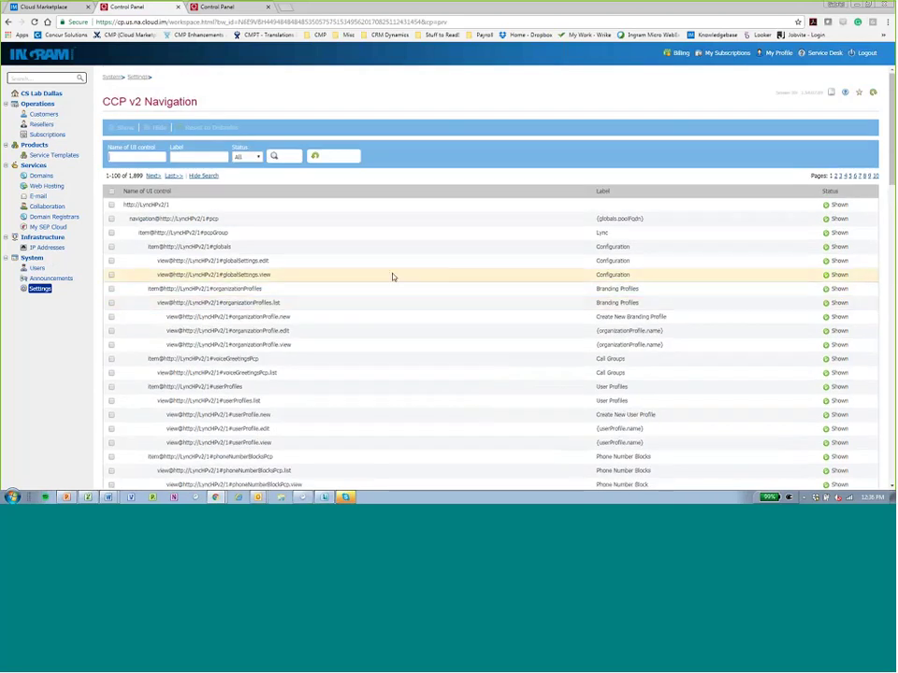
{"action": "scroll", "coordinate": [393, 277], "scroll_direction": "down", "scroll_amount": 5}
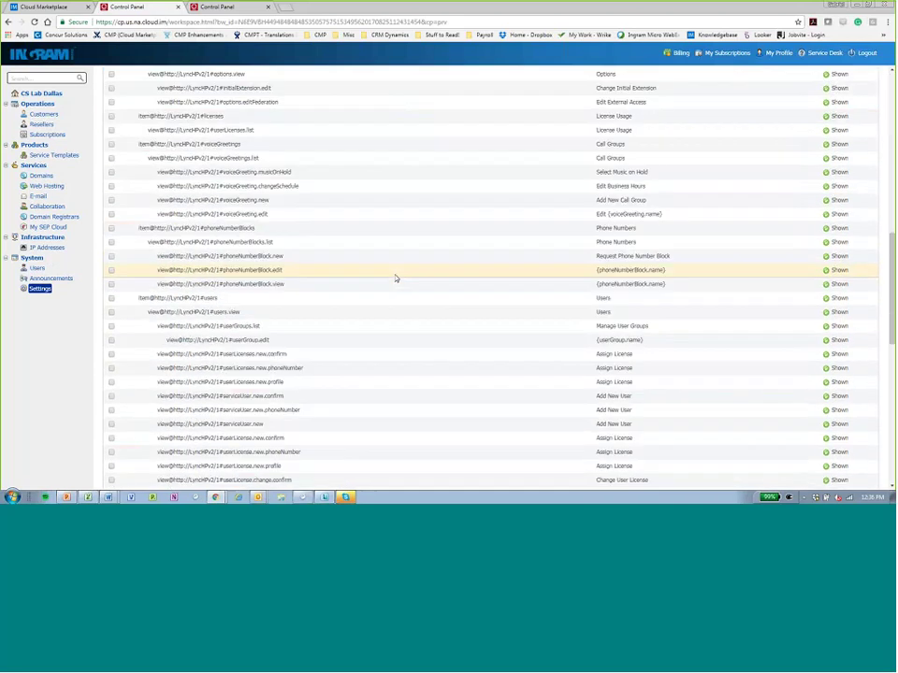
{"action": "scroll", "coordinate": [396, 278], "scroll_direction": "up", "scroll_amount": 2}
{"action": "scroll", "coordinate": [395, 278], "scroll_direction": "up", "scroll_amount": 3}
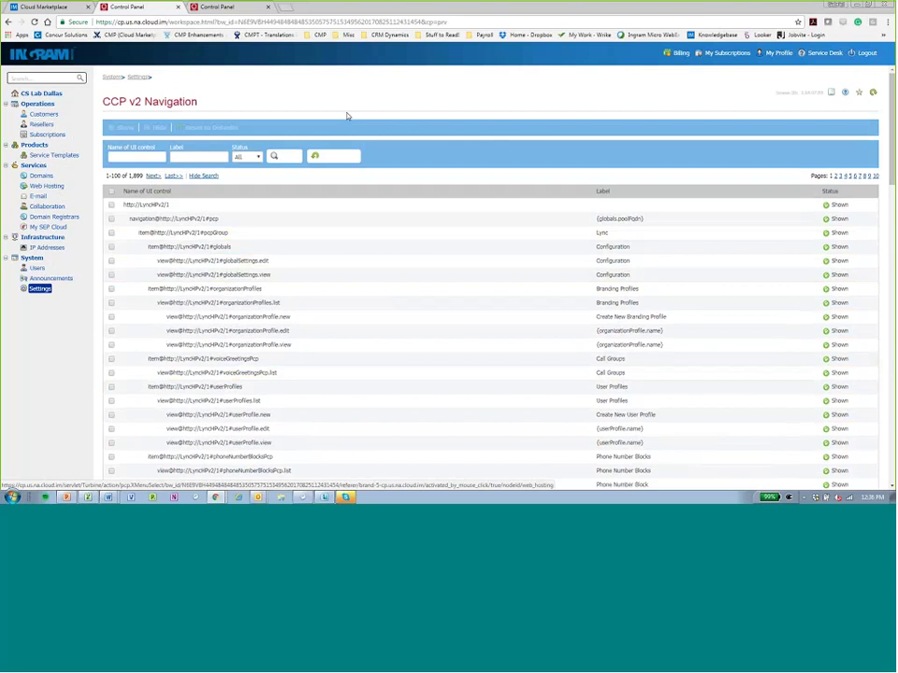
{"action": "left_click", "coordinate": [681, 53]}
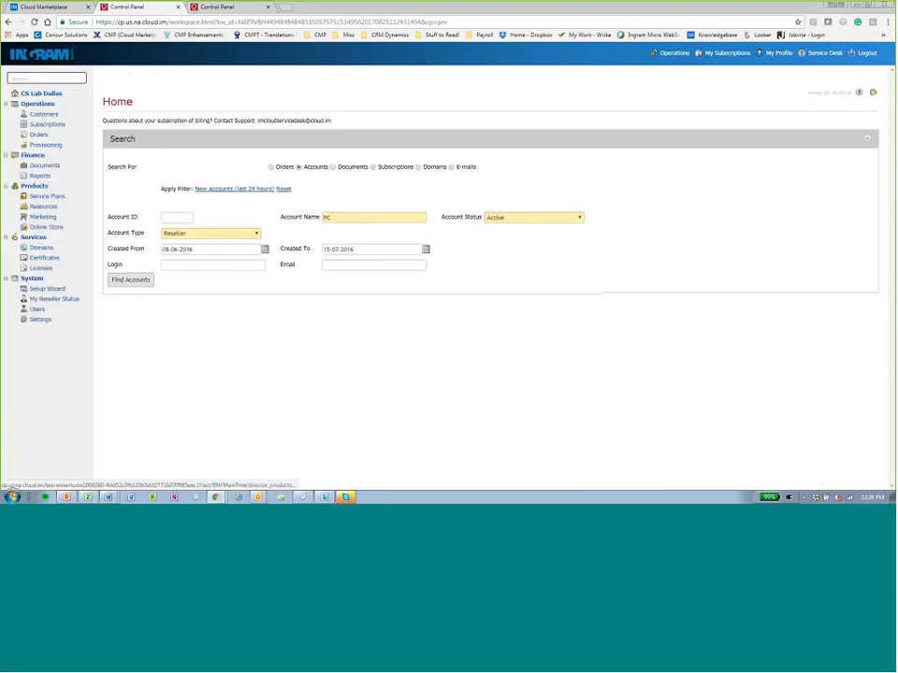
Open Service Plans, glance at Sales Categories, then scroll the plan list's Online Store and CCP availability.
{"action": "left_click", "coordinate": [38, 197]}
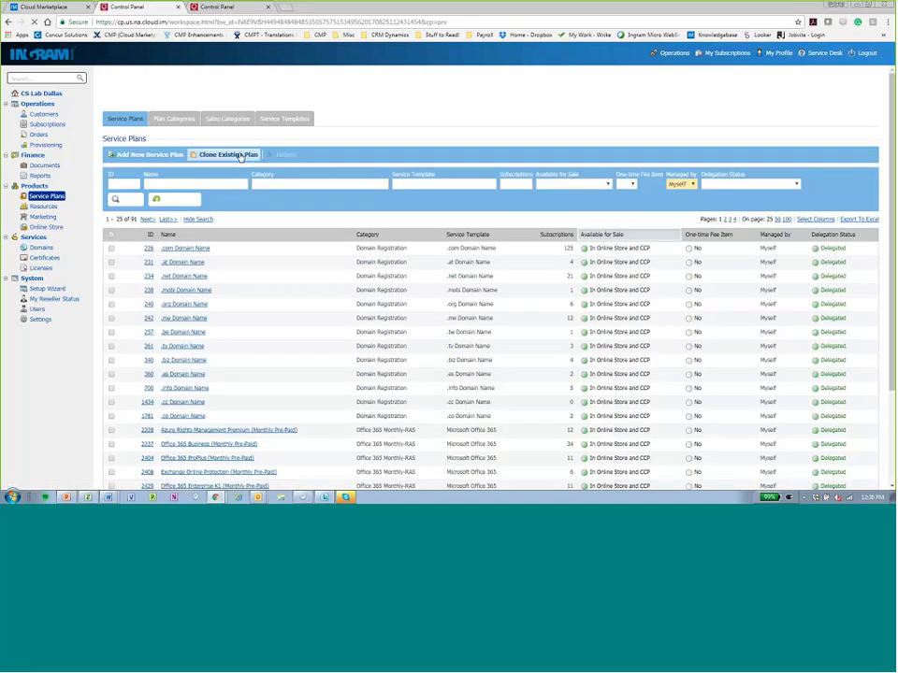
{"action": "left_click", "coordinate": [219, 124]}
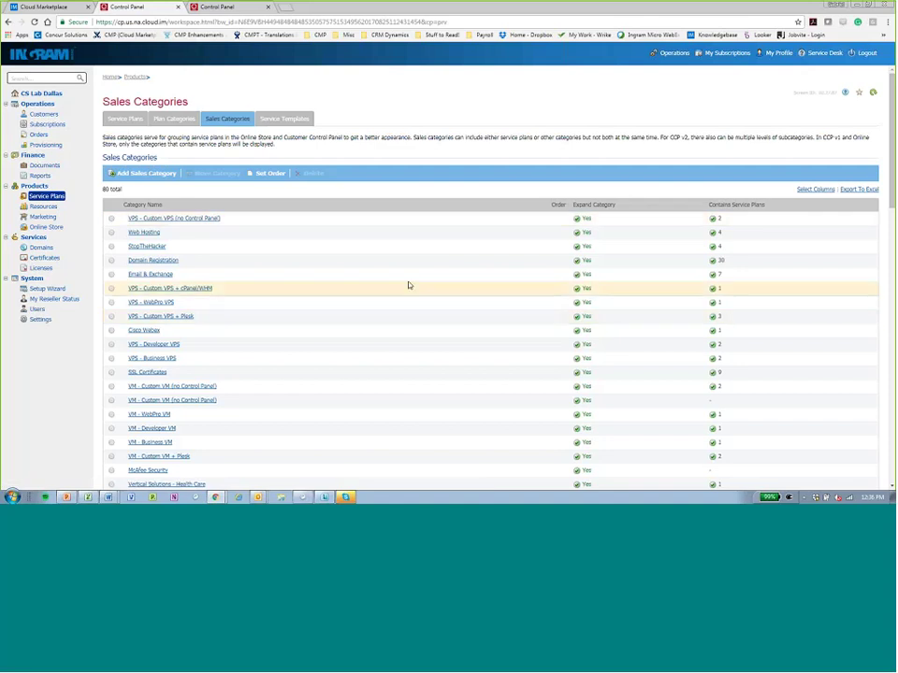
{"action": "left_click", "coordinate": [140, 125]}
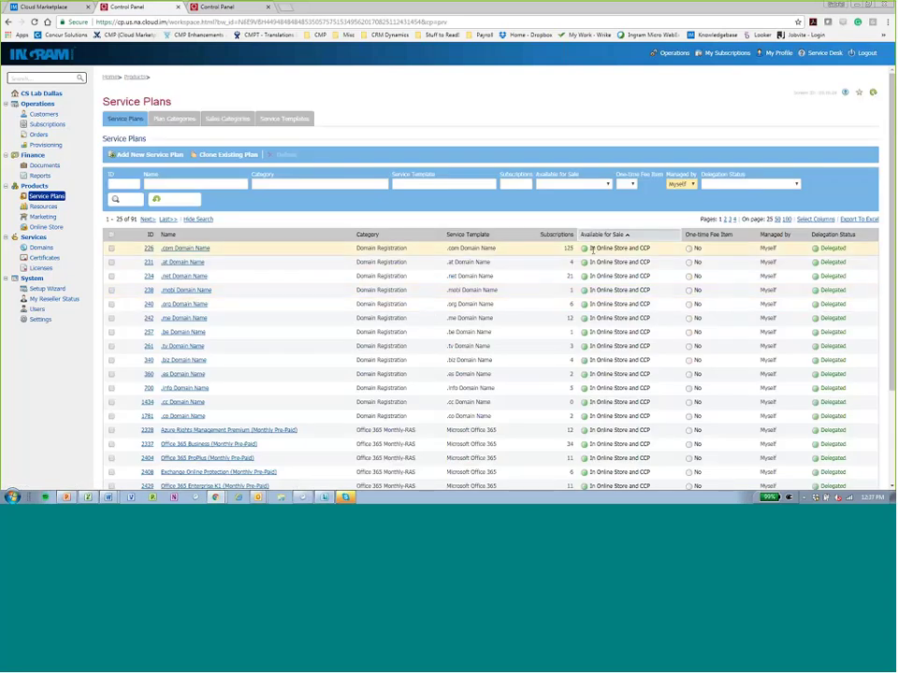
{"action": "left_click_drag", "start_coordinate": [626, 255], "coordinate": [586, 249]}
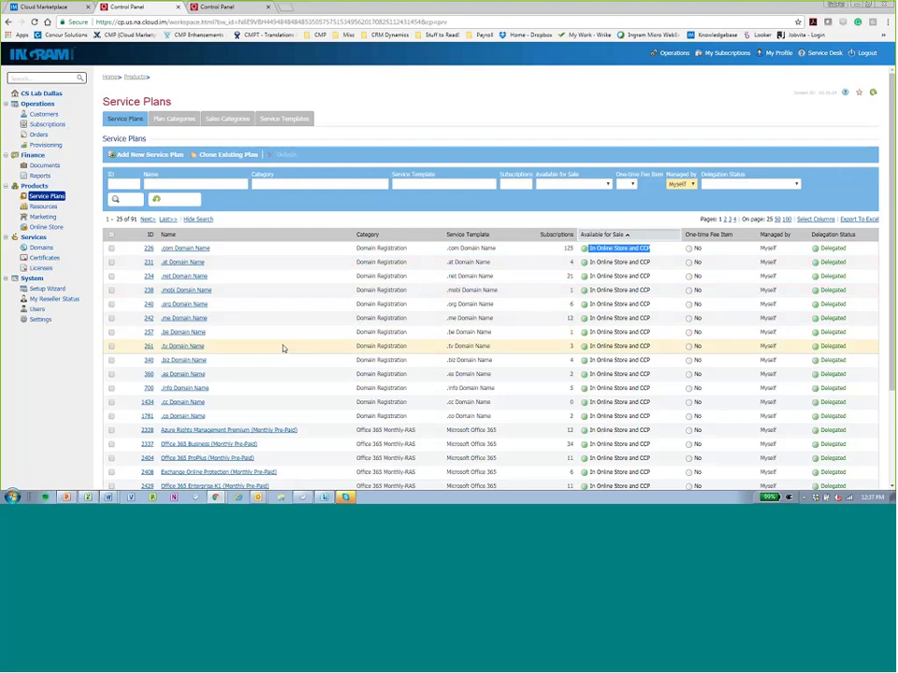
{"action": "scroll", "coordinate": [293, 352], "scroll_direction": "down", "scroll_amount": 3}
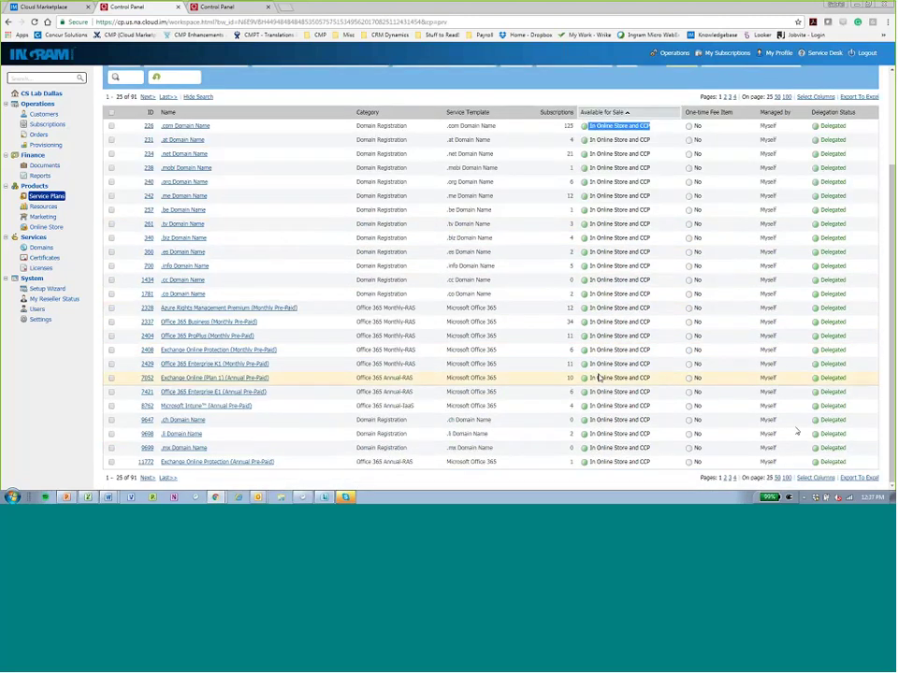
{"action": "left_click", "coordinate": [642, 337]}
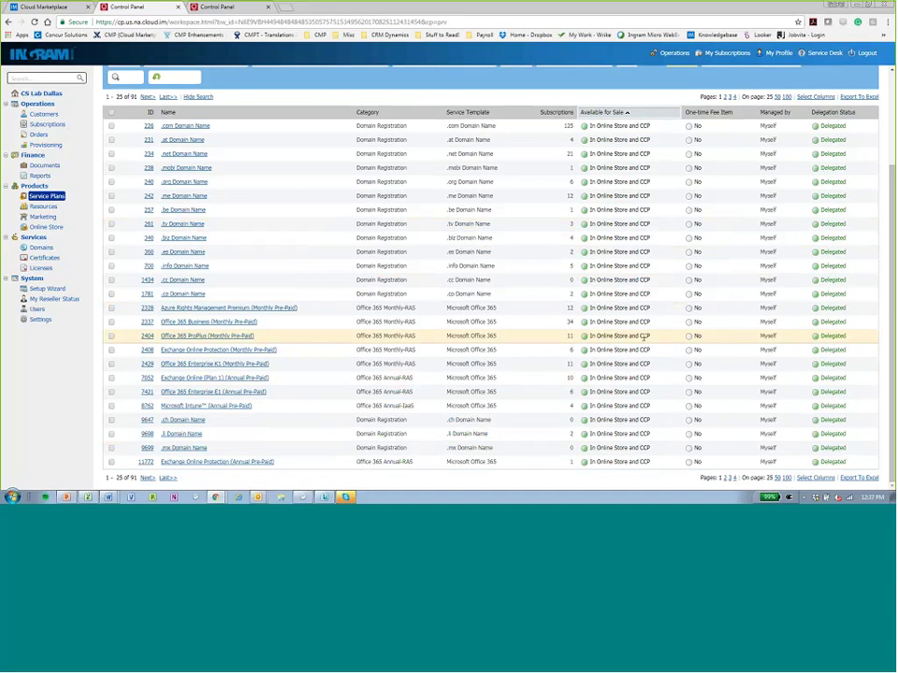